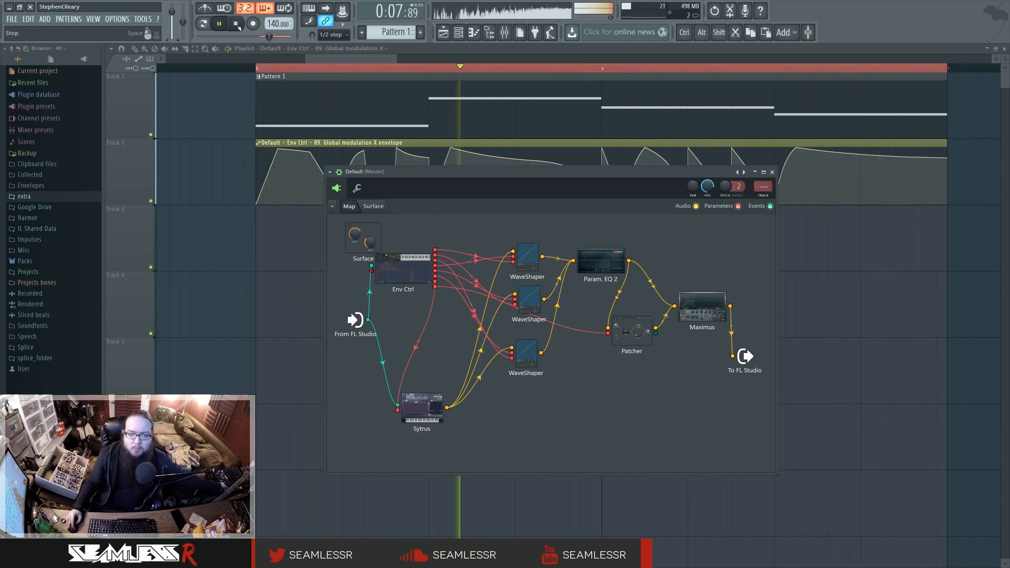
- Move the Default patch window below the automation clip and stop playback
drag(473, 173, 469, 237)
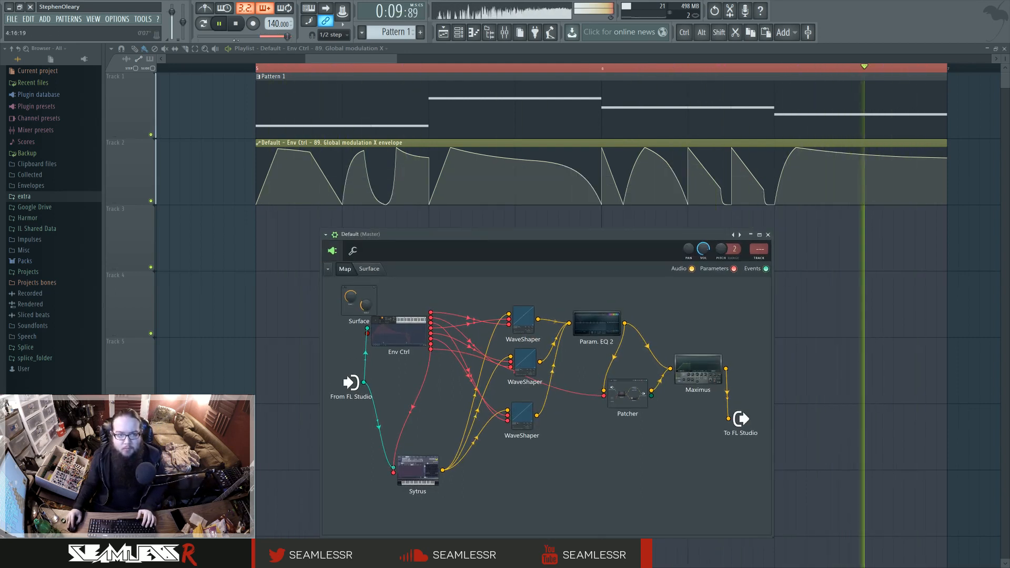
key(space)
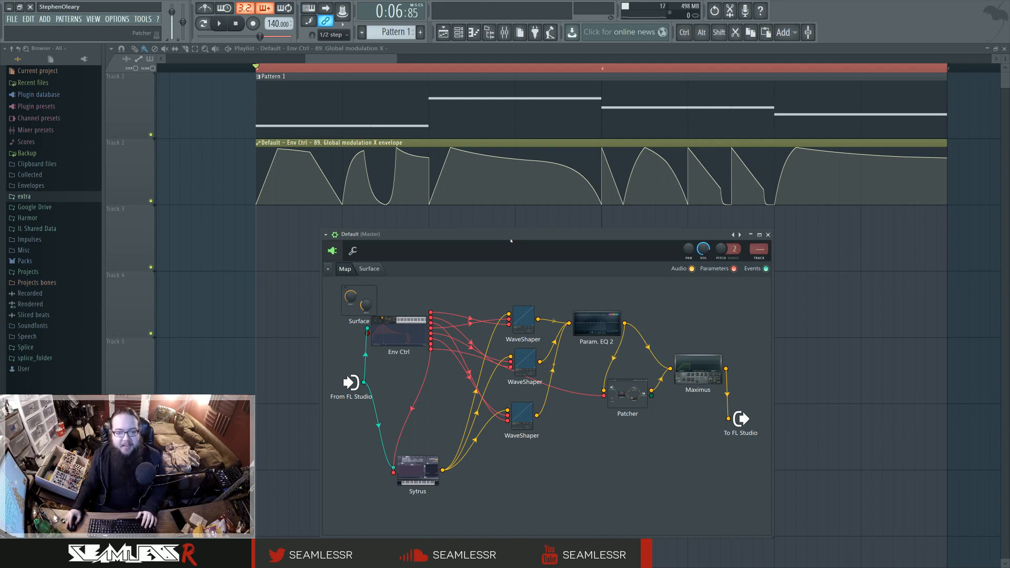
drag(510, 240, 522, 229)
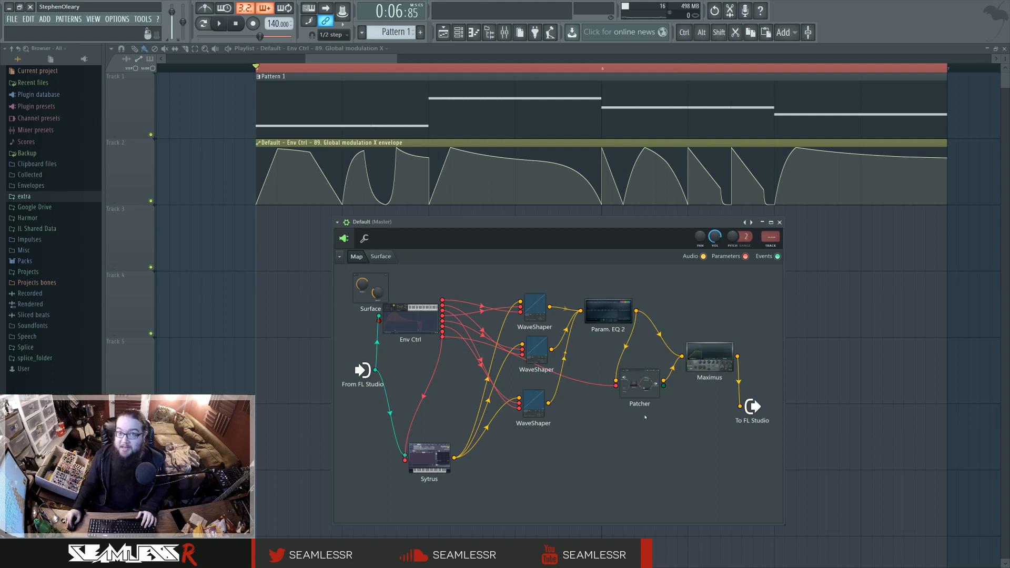
- View the effect map inside the nested Patcher, close it, and shift the Param. EQ 2 module slightly in the main map
click(640, 393)
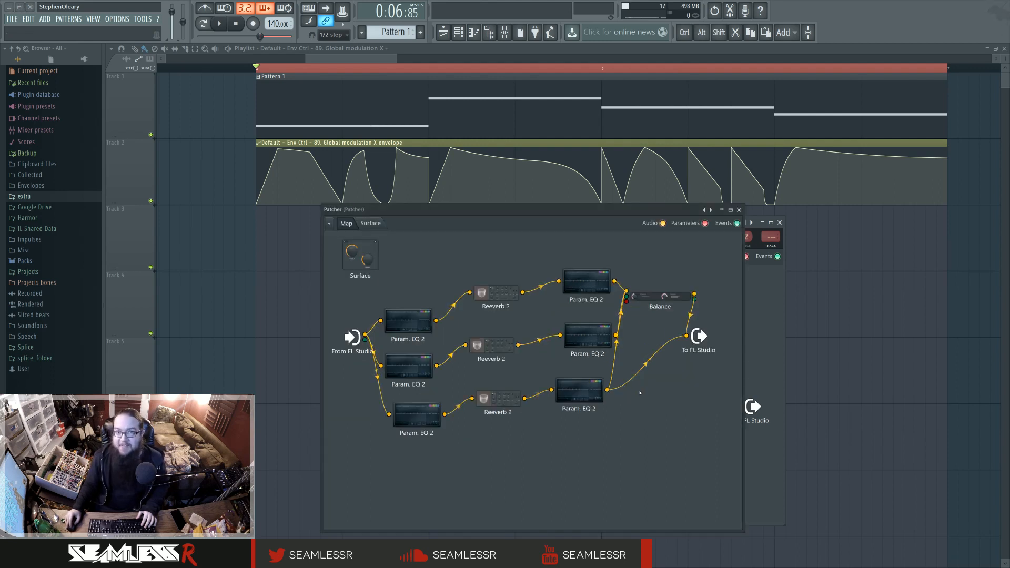
click(738, 209)
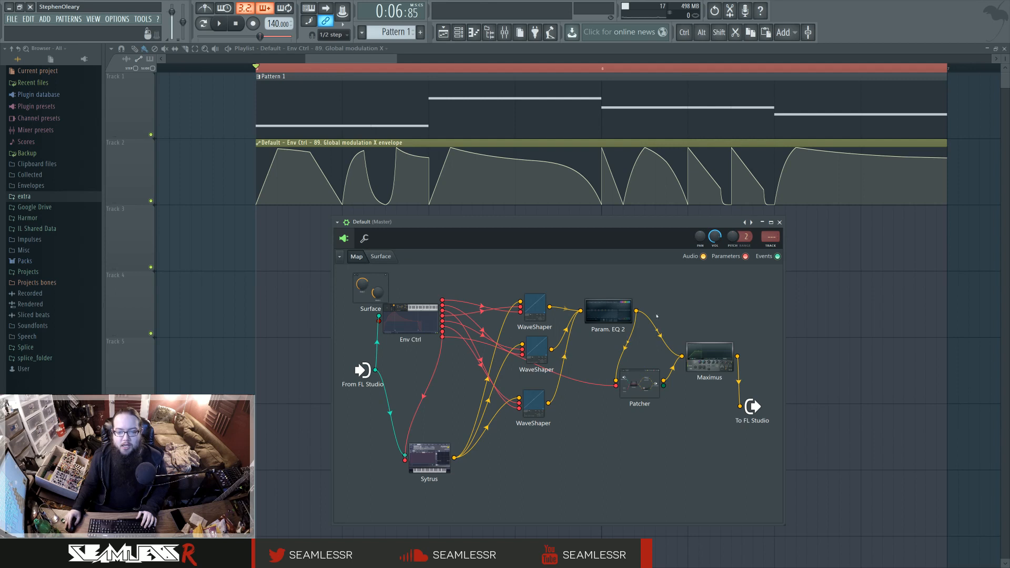
drag(610, 322, 614, 321)
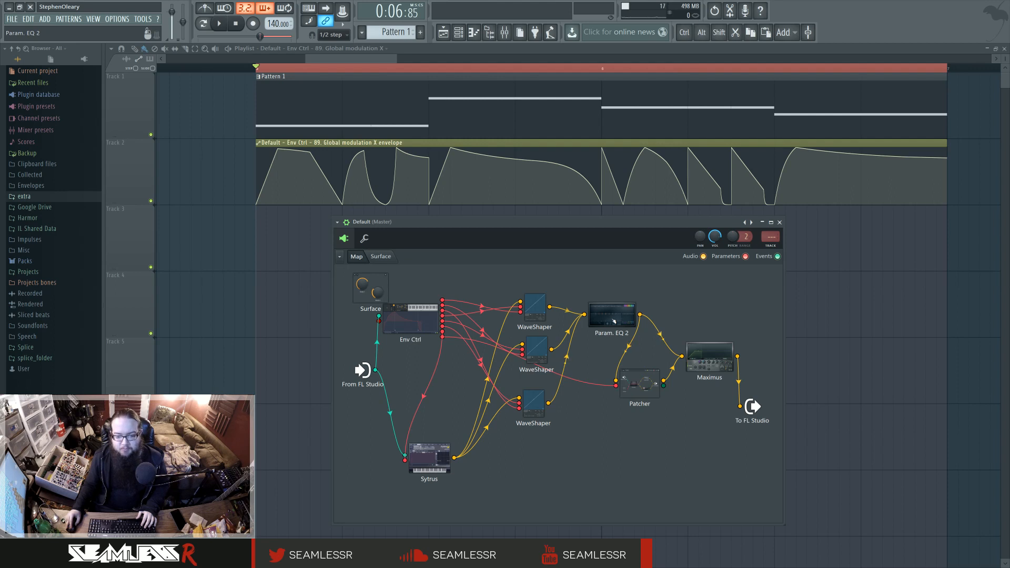
- Open Sytrus and examine the oscillator waveforms of operators 1, 2 and 3
double_click(443, 453)
drag(535, 185, 482, 157)
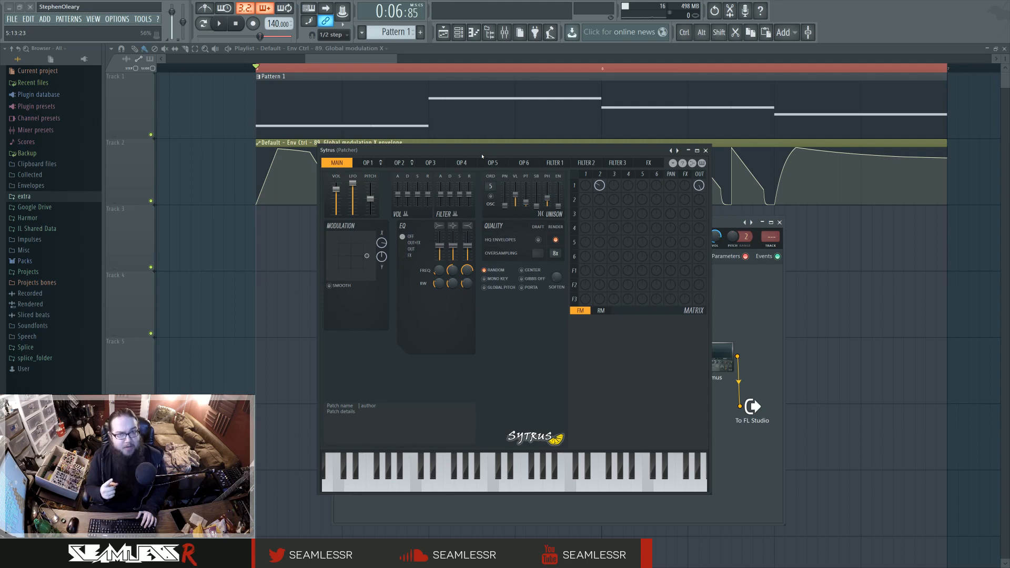
click(370, 164)
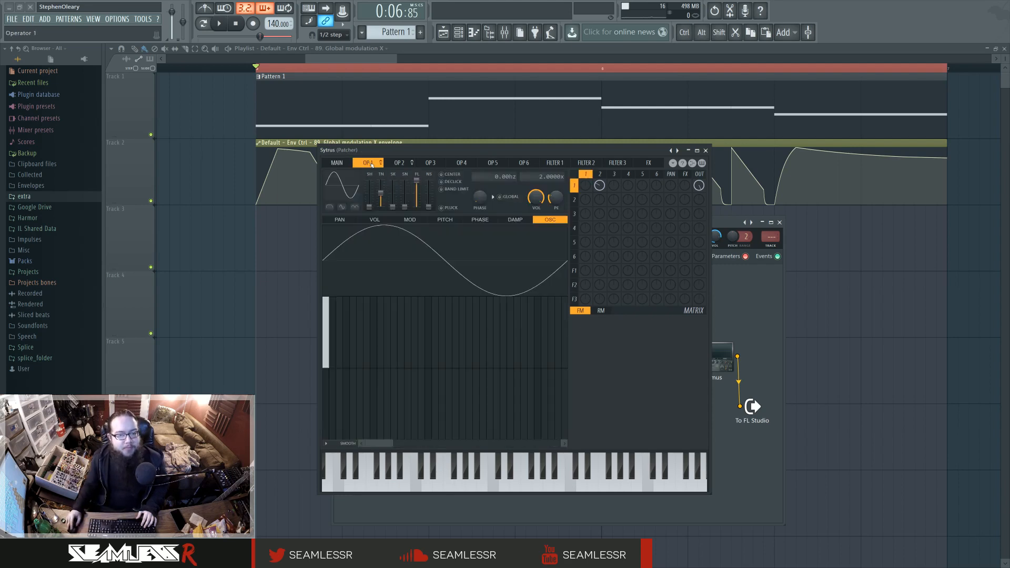
click(399, 162)
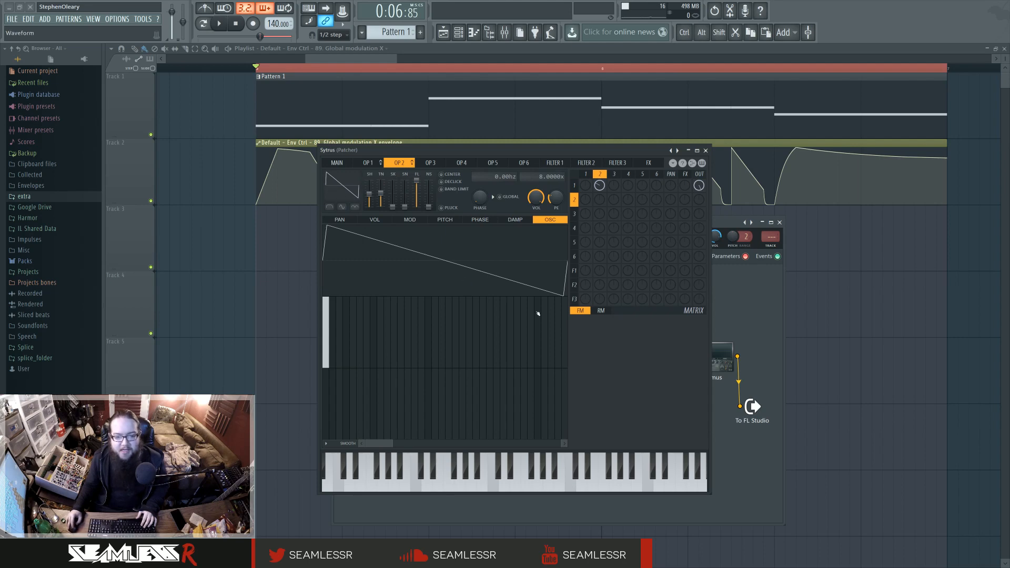
click(614, 175)
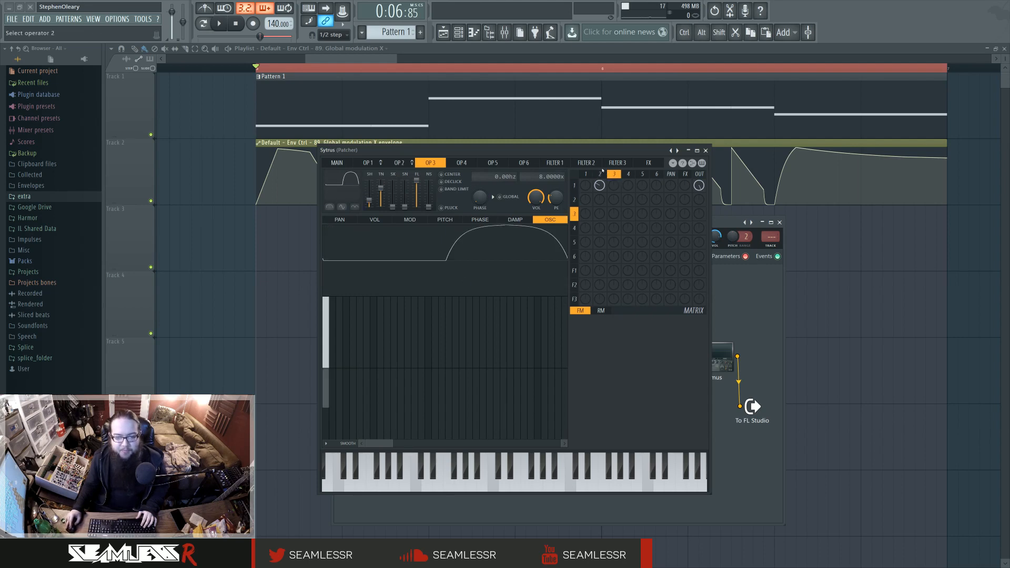
- Shape operator 4's oscillator into a sawtooth, compare it with operator 2, and close Sytrus
click(629, 175)
drag(369, 206, 370, 195)
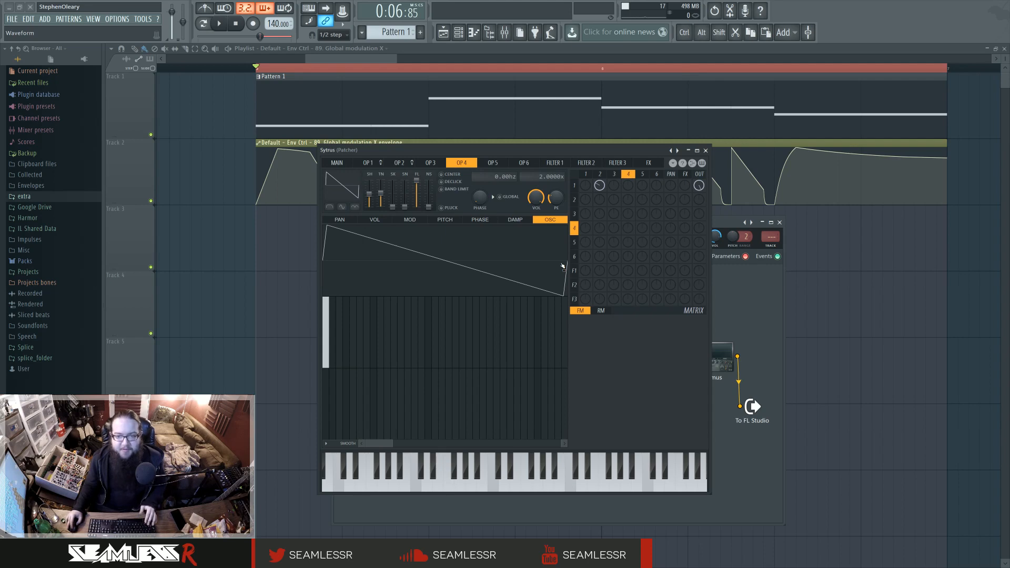
click(600, 175)
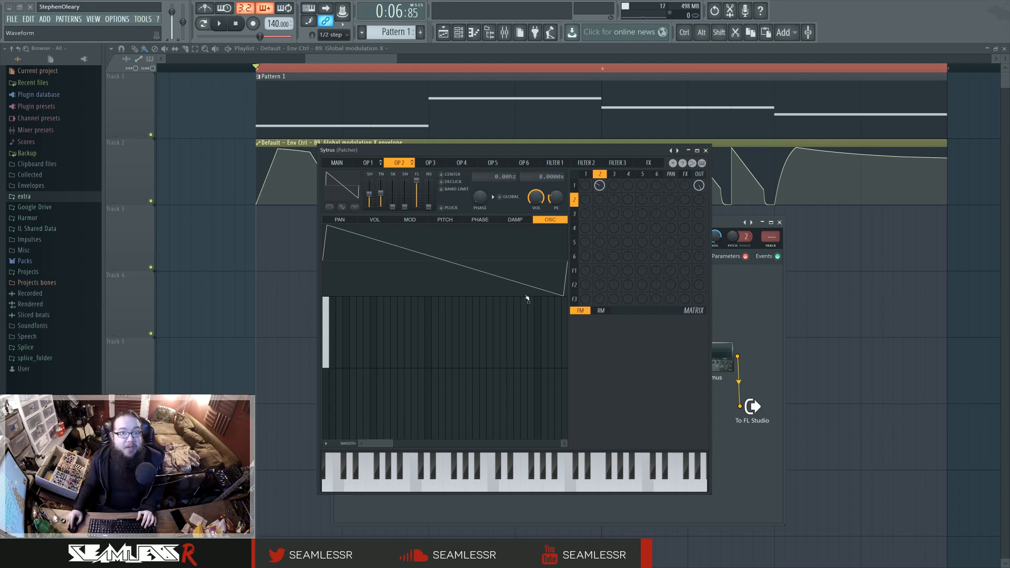
click(706, 150)
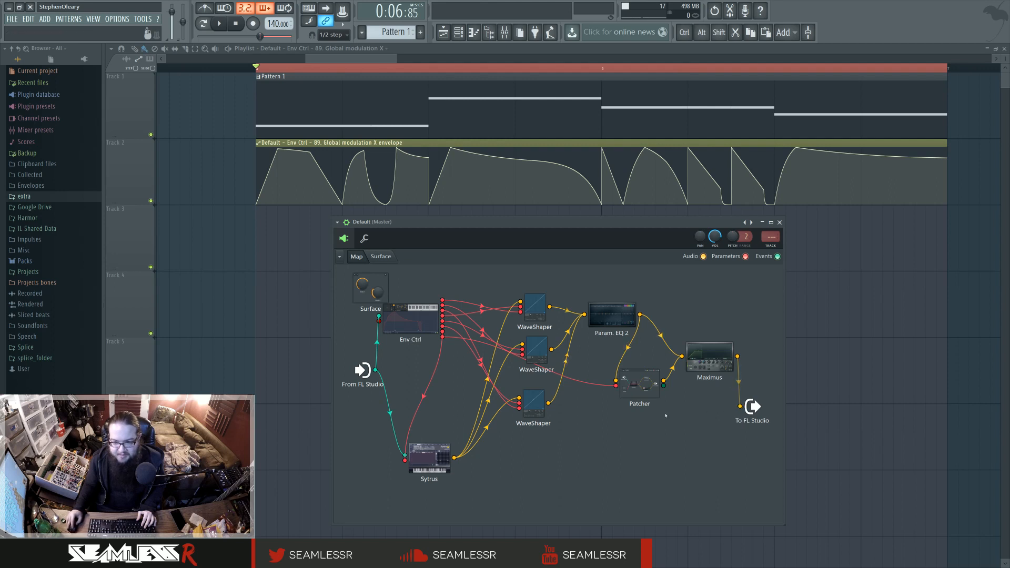
- Connect the Sytrus audio output directly to To FL Studio and play the pattern with the Sytrus window open, stopping after listening
drag(740, 406, 454, 458)
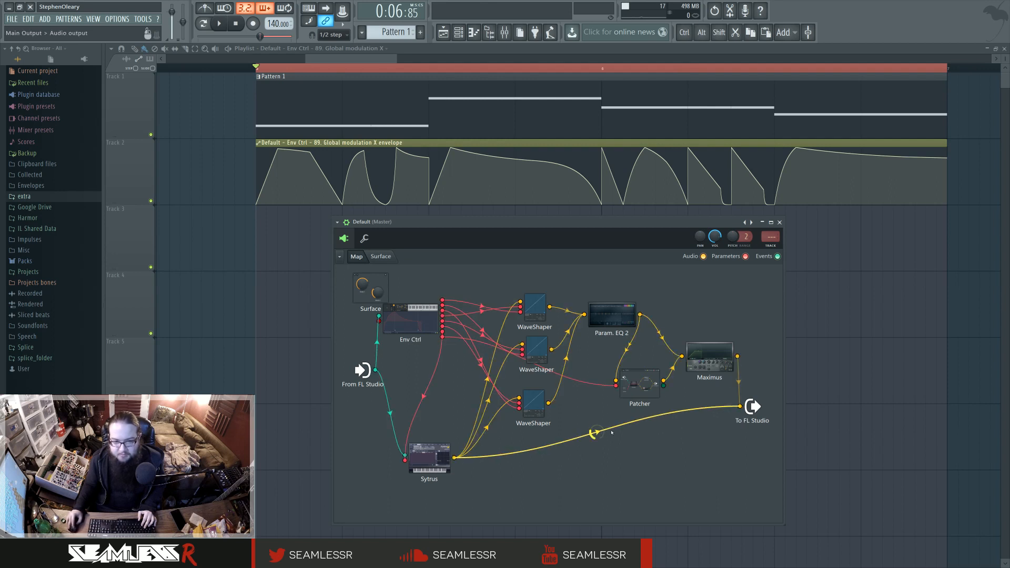
key(space)
double_click(430, 457)
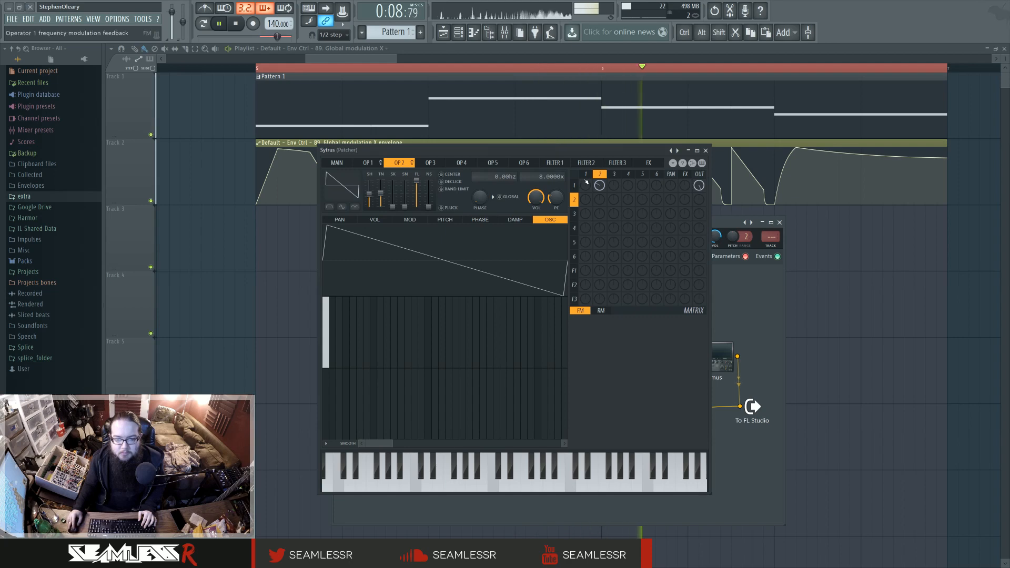
drag(589, 151, 629, 153)
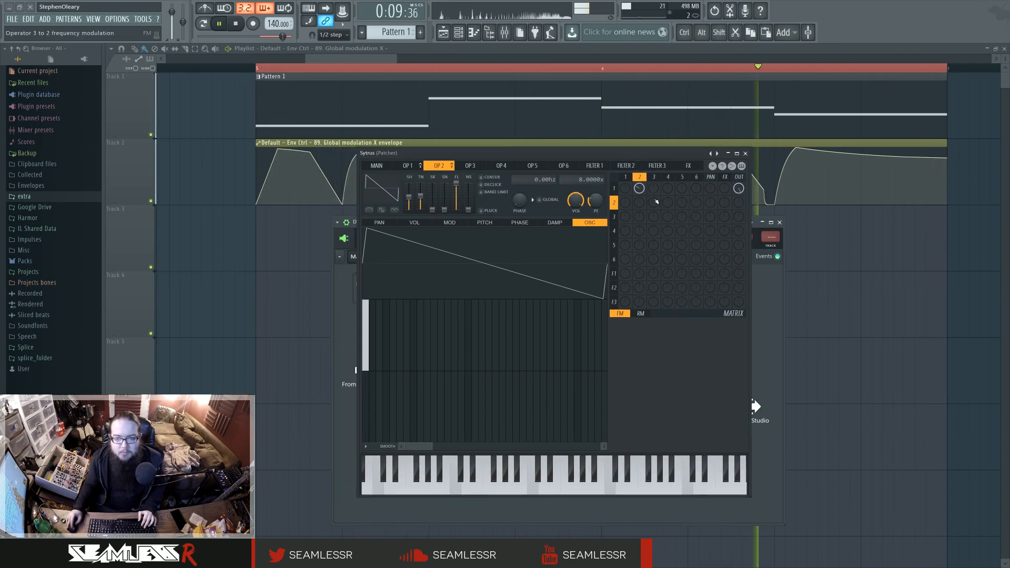
key(space)
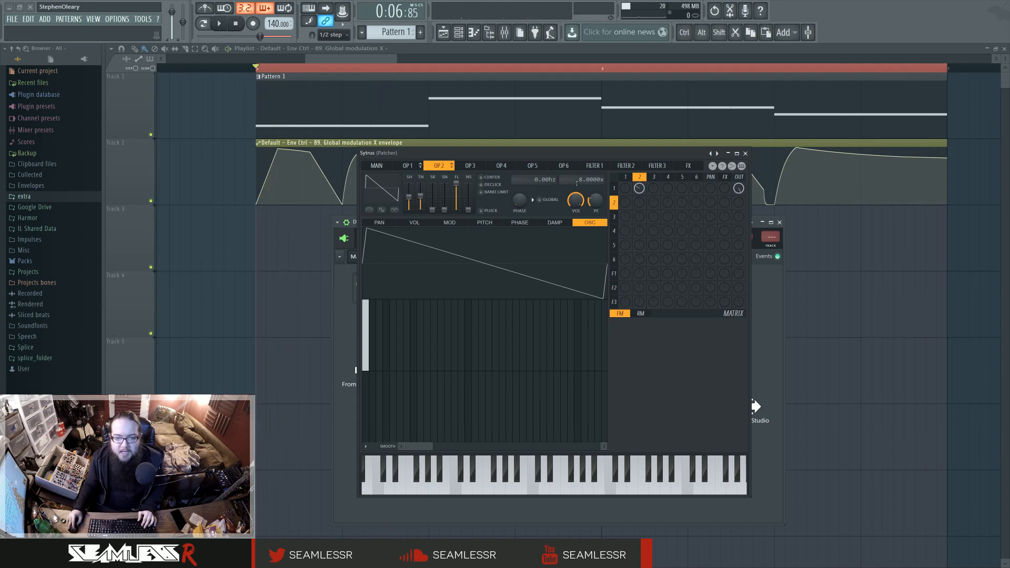
- Compare the waveforms and frequency ratios of Sytrus operators 1 and 2, and close Sytrus
click(624, 178)
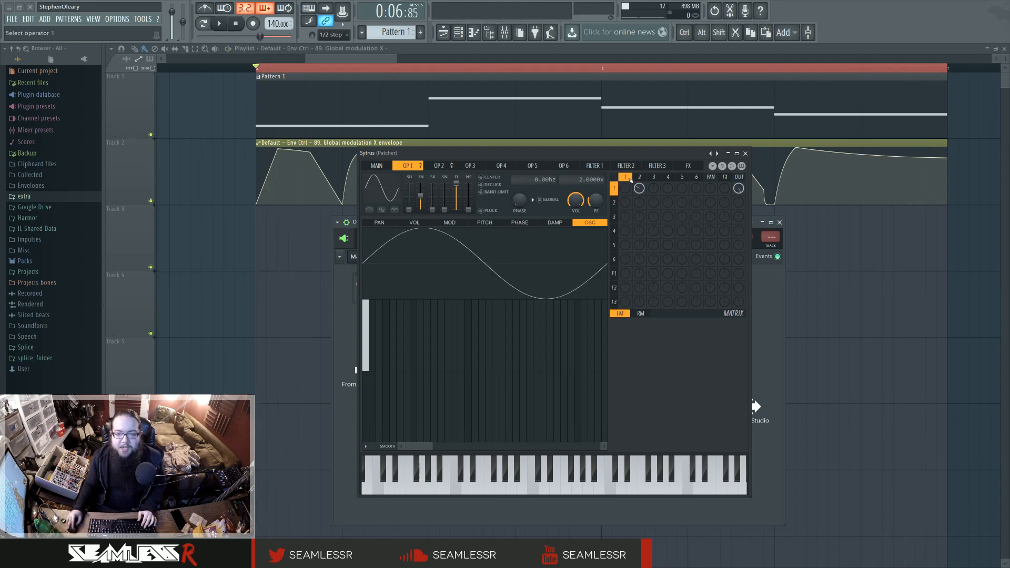
click(638, 178)
click(624, 178)
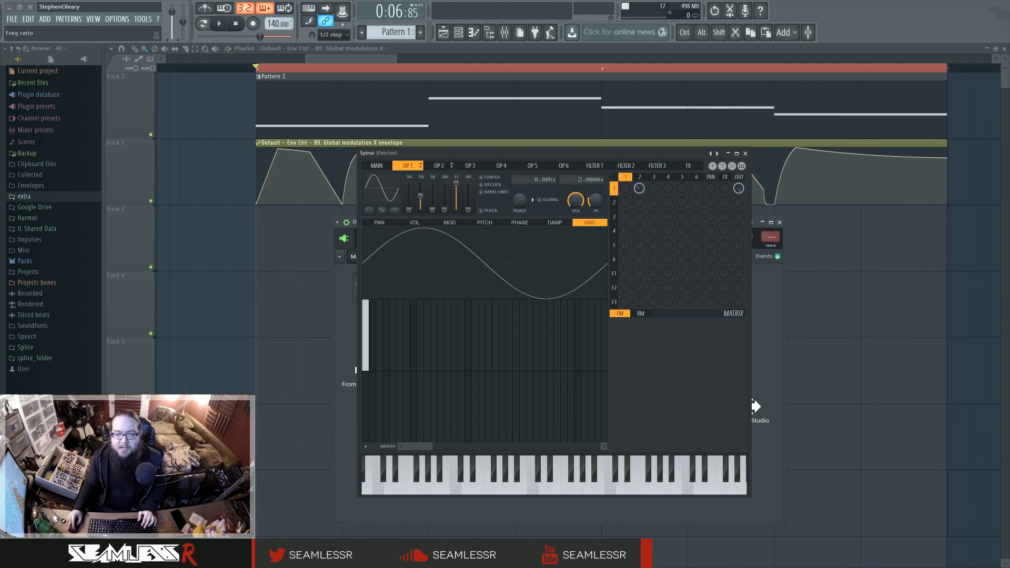
click(639, 177)
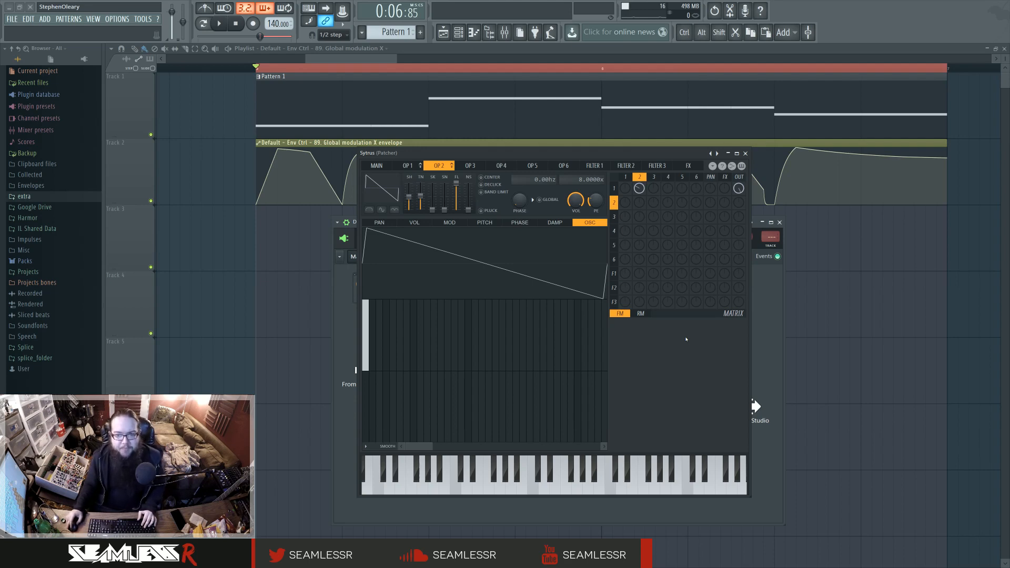
click(745, 154)
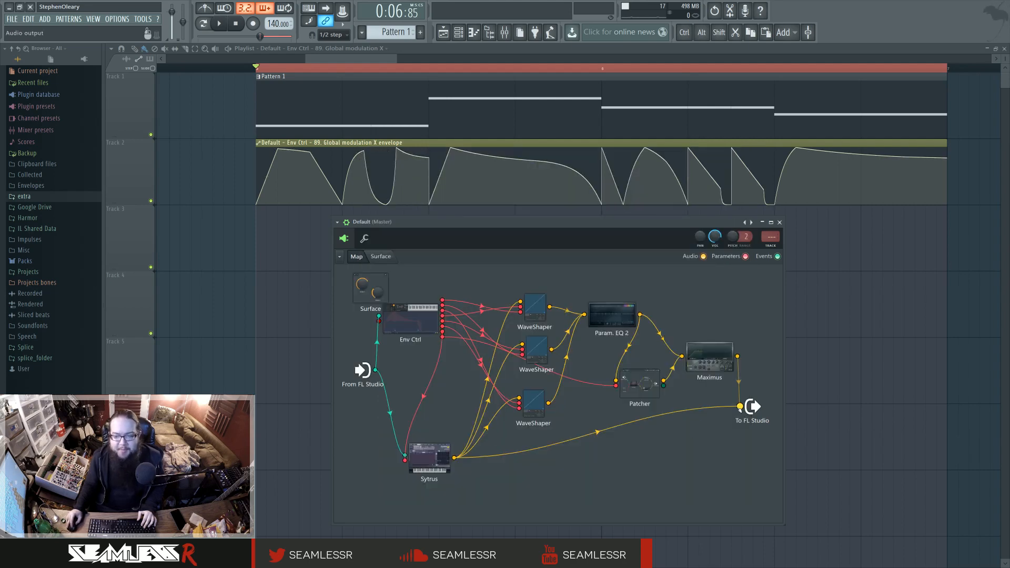
- Examine the distortion curves of the WaveShaper modules and close the shaper window
click(533, 305)
click(542, 401)
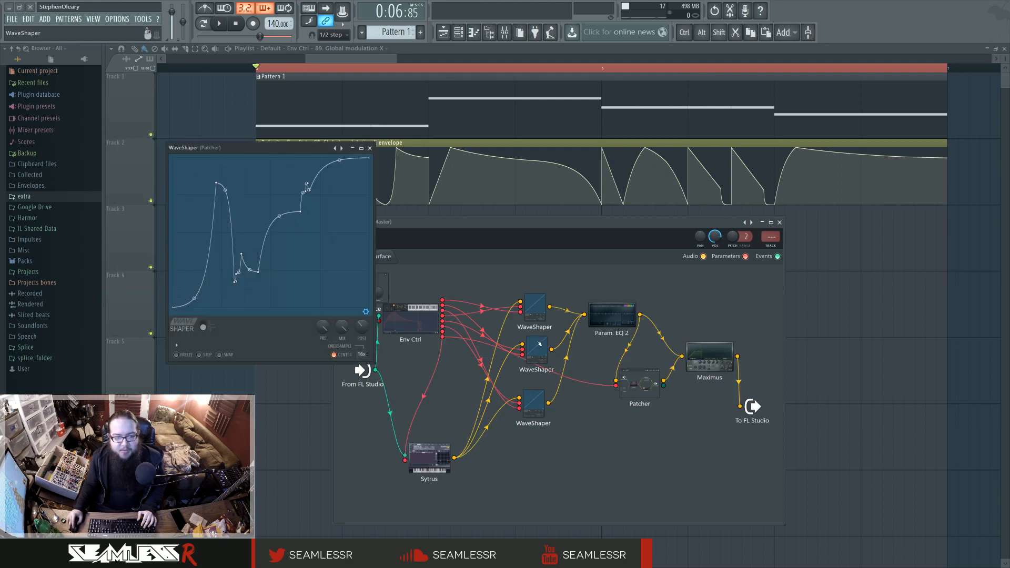
click(542, 401)
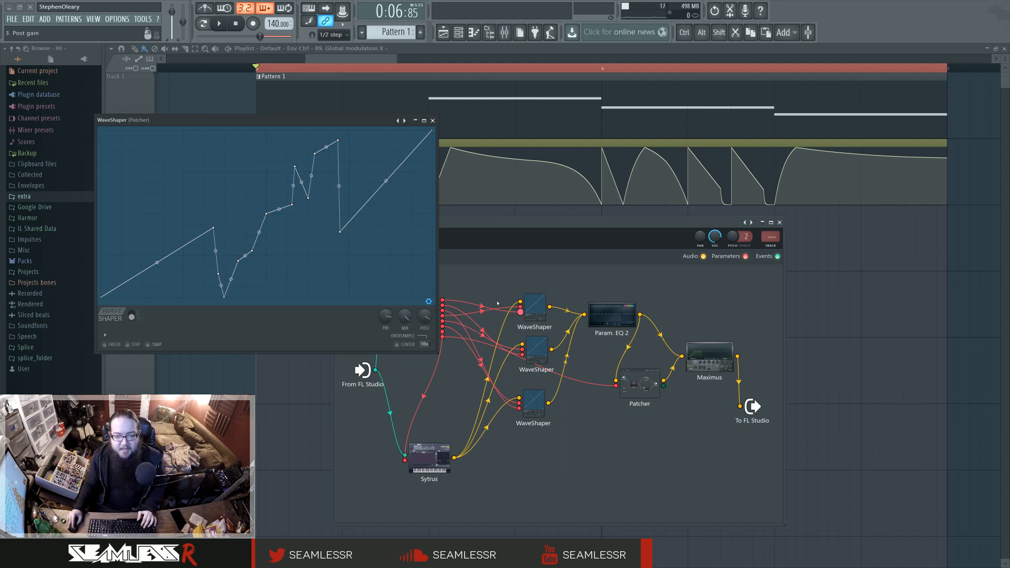
click(432, 121)
- Open Env Ctrl, compare the Modulation X mapping curves of articulators 1, 2 and 3, and return to the patch map
click(433, 316)
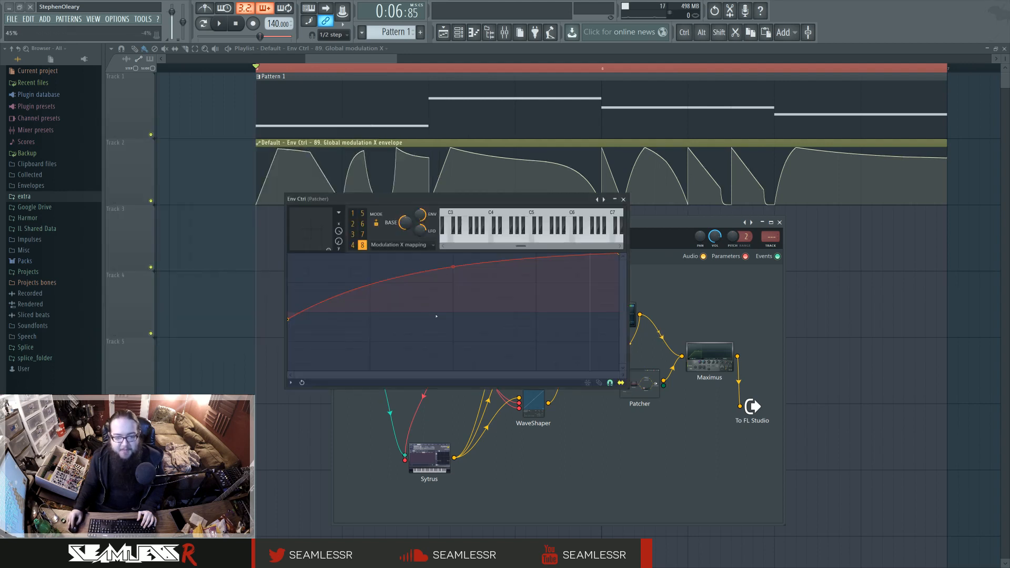
click(353, 214)
click(353, 224)
click(353, 235)
click(353, 225)
click(354, 217)
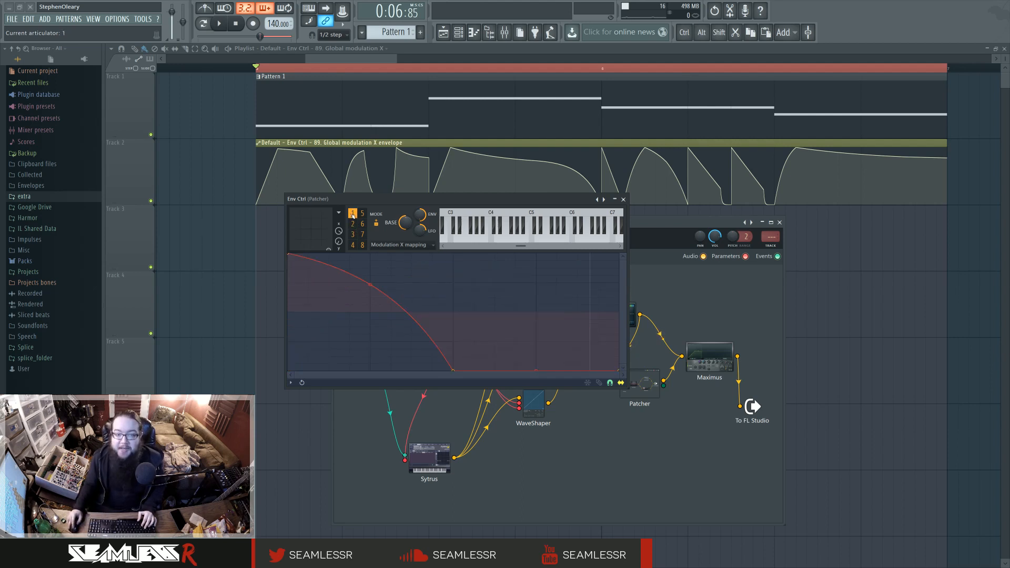
click(353, 224)
click(353, 235)
click(353, 214)
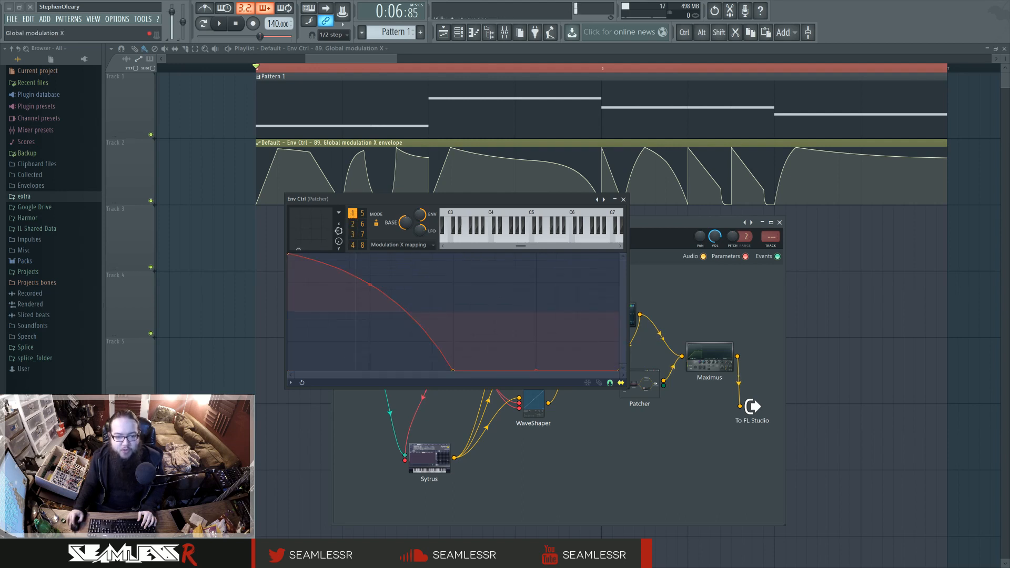
click(353, 224)
click(353, 235)
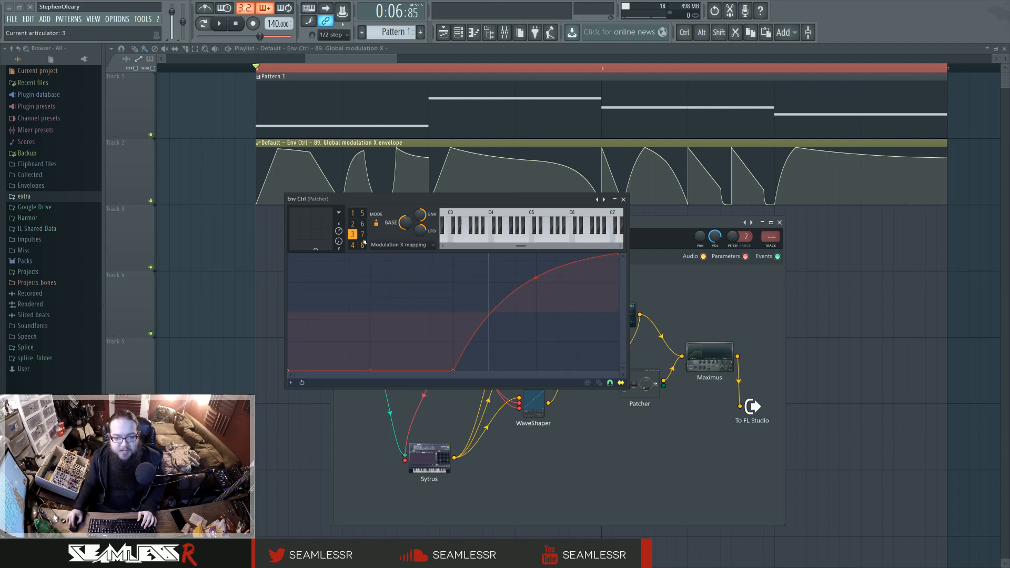
click(624, 200)
drag(587, 224, 598, 218)
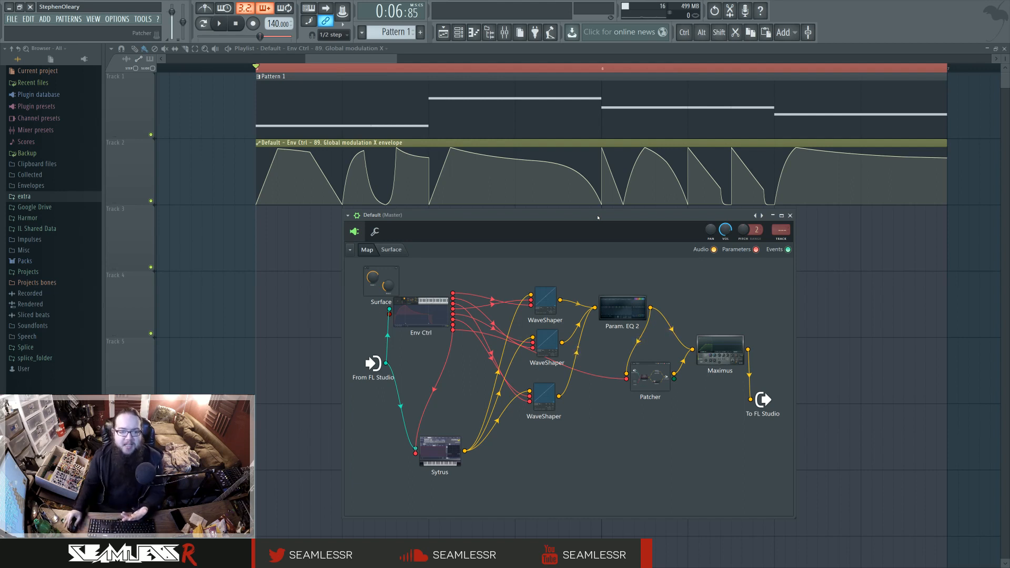
- Reopen Env Ctrl and examine the Modulation X mapping curves of articulators 3 to 6, closing it when done
click(421, 315)
click(352, 246)
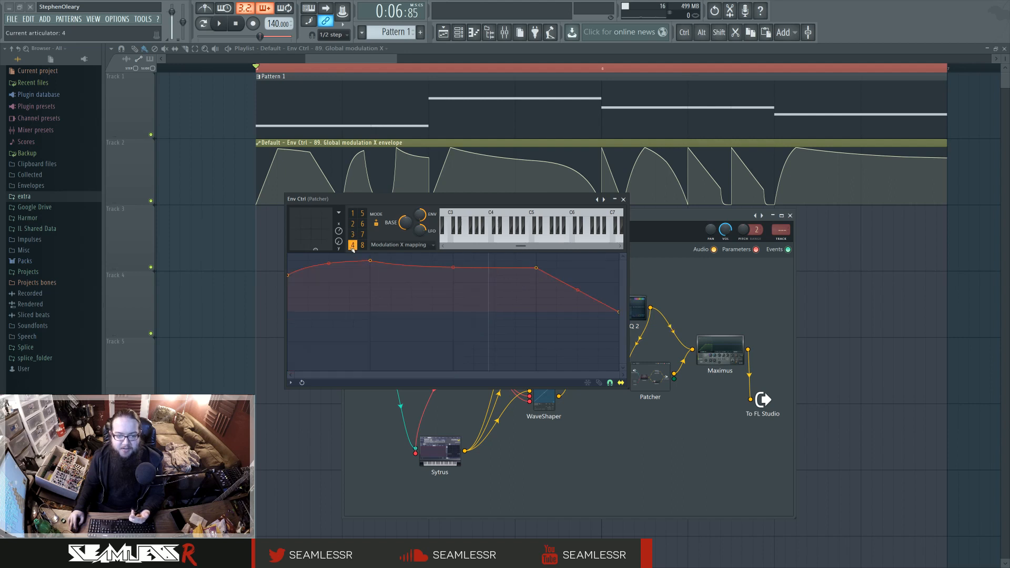
click(363, 223)
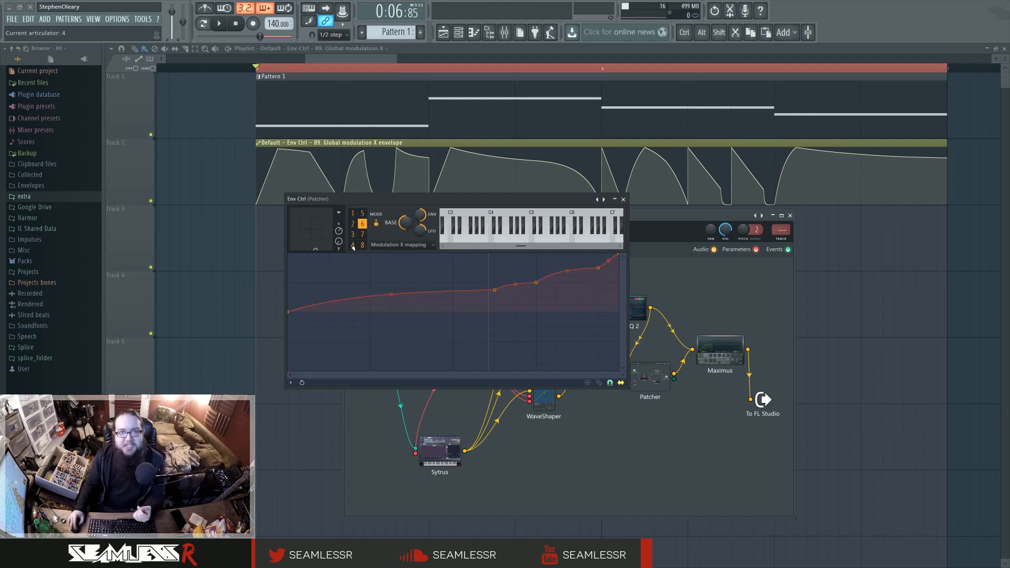
click(354, 245)
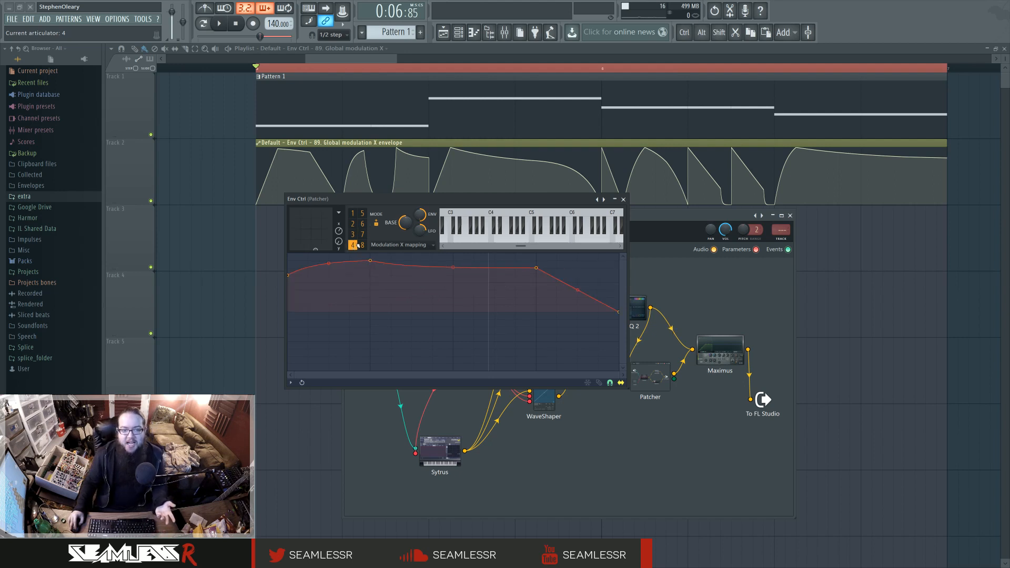
click(362, 213)
click(362, 224)
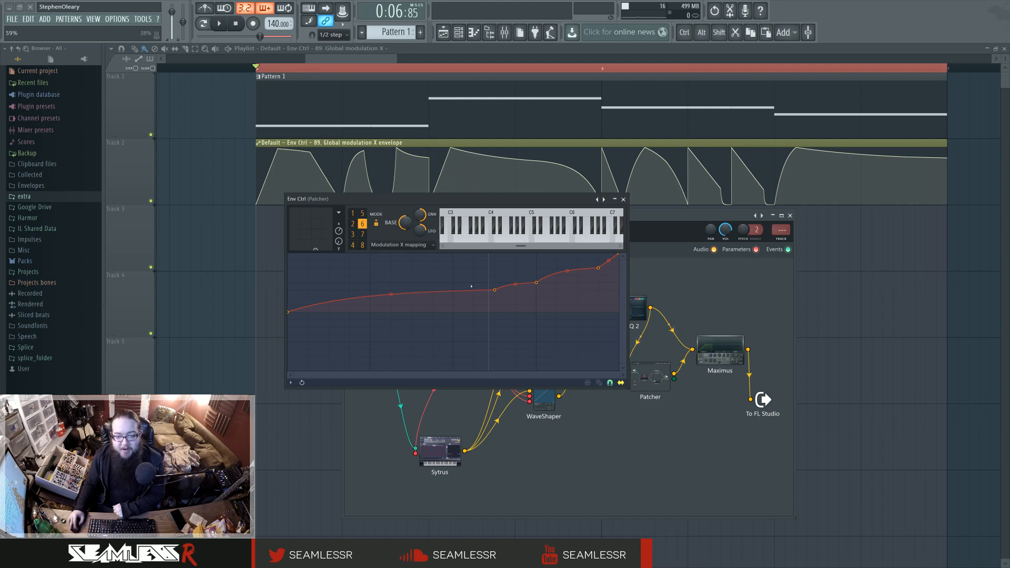
click(353, 234)
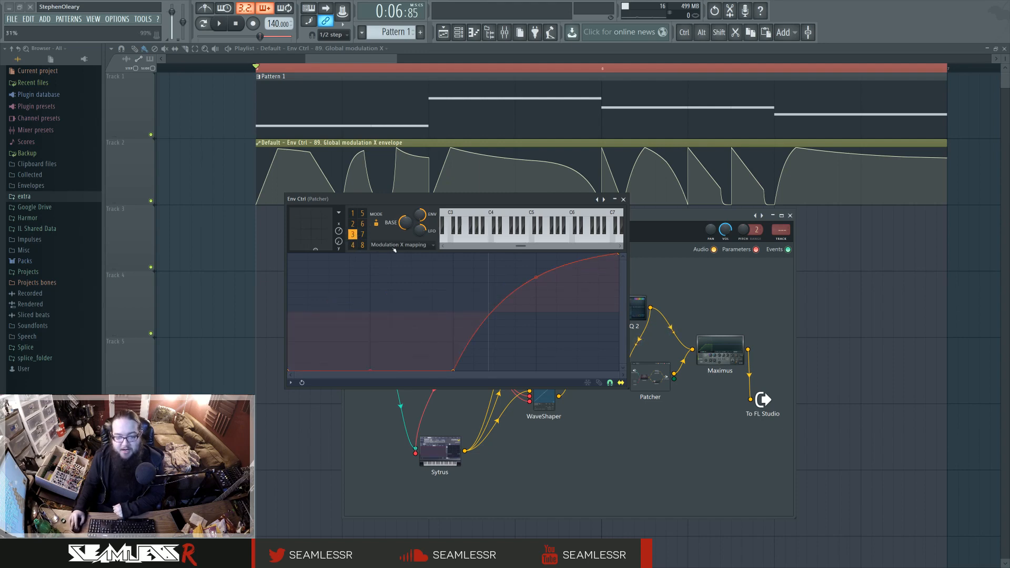
click(362, 224)
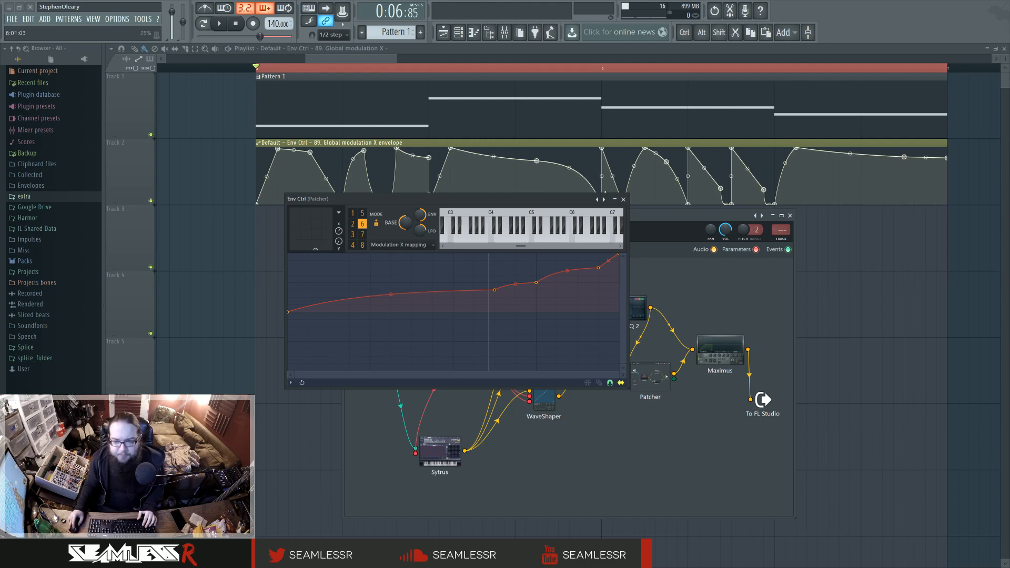
click(623, 199)
- Examine the distortion curves of the first two WaveShaper modules, enlarging the shaper window for a closer view and closing it when done
double_click(545, 301)
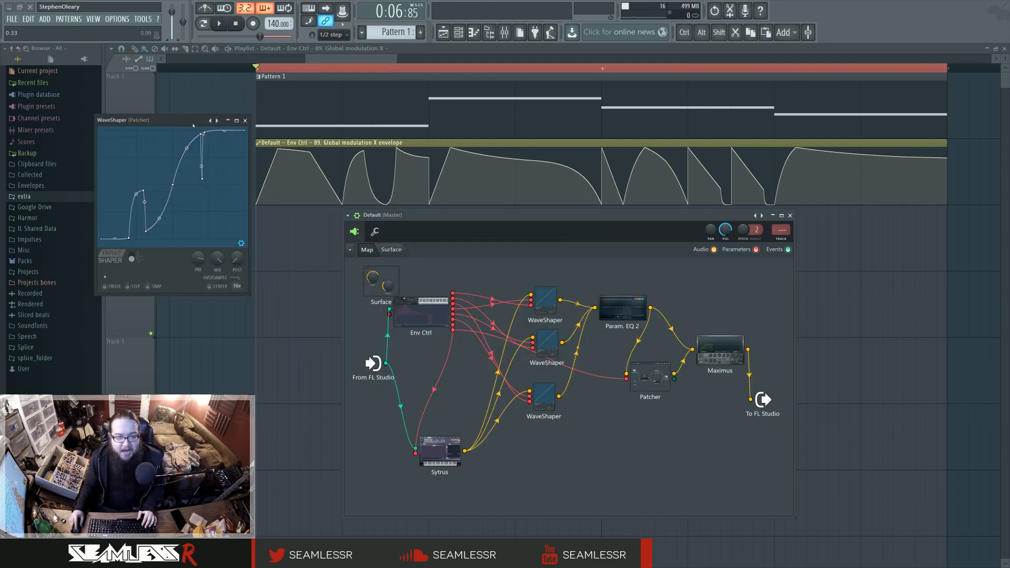
double_click(548, 343)
drag(581, 366, 727, 467)
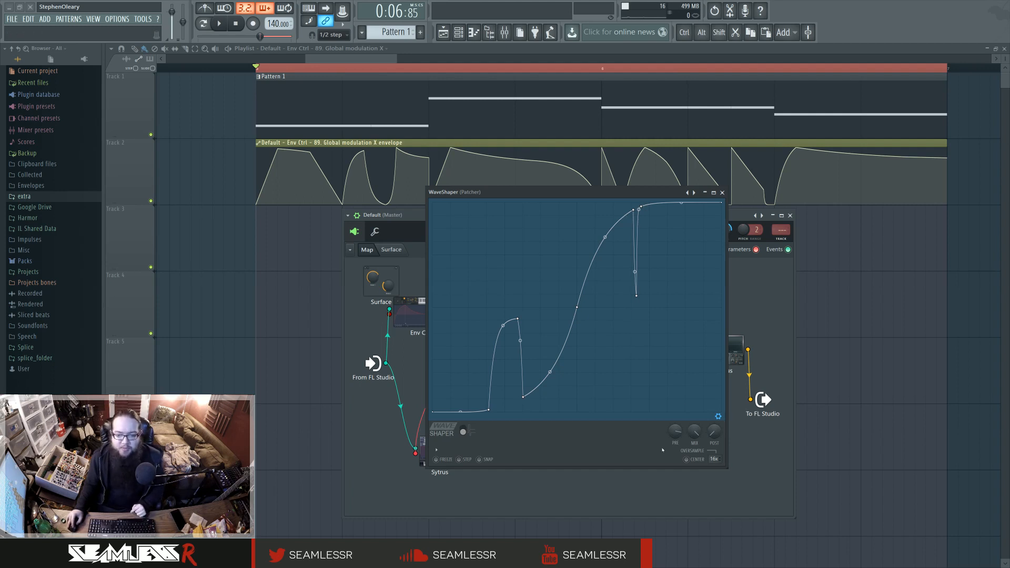
click(722, 192)
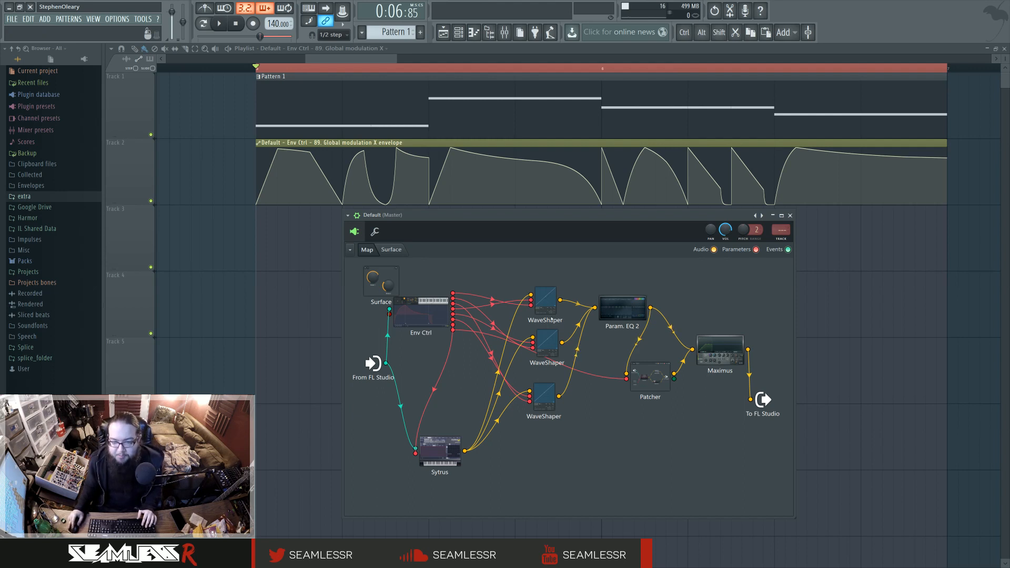
- In Sytrus, send operator 5 to the output instead of operator 1 and play back the pattern to hear it
click(439, 450)
right_click(739, 189)
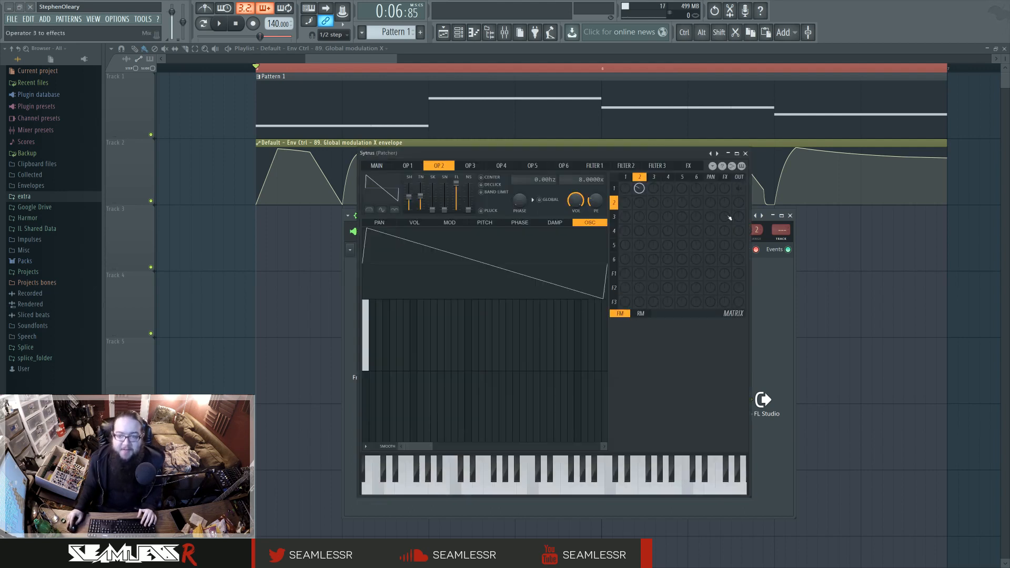
click(614, 232)
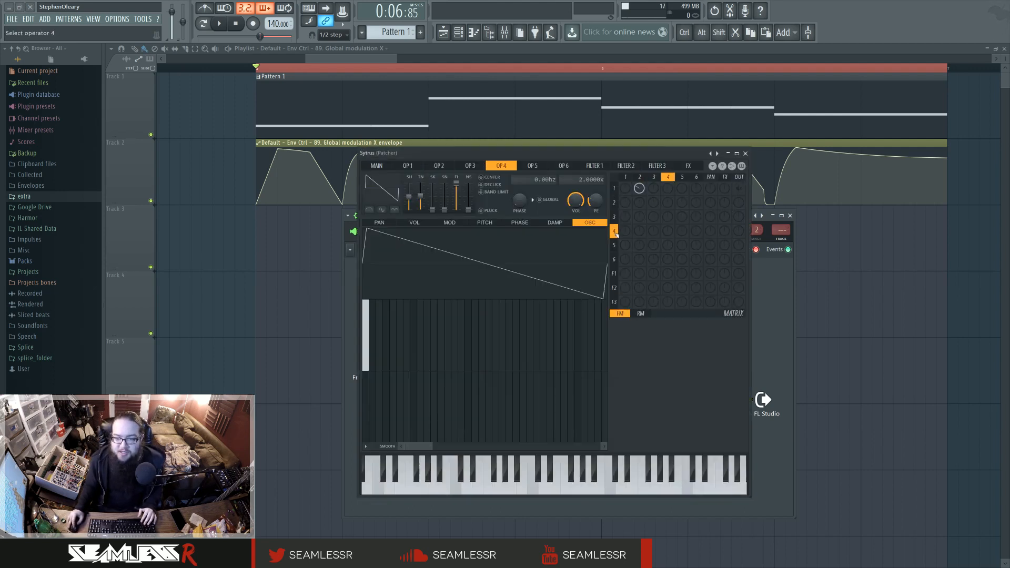
click(614, 246)
click(738, 245)
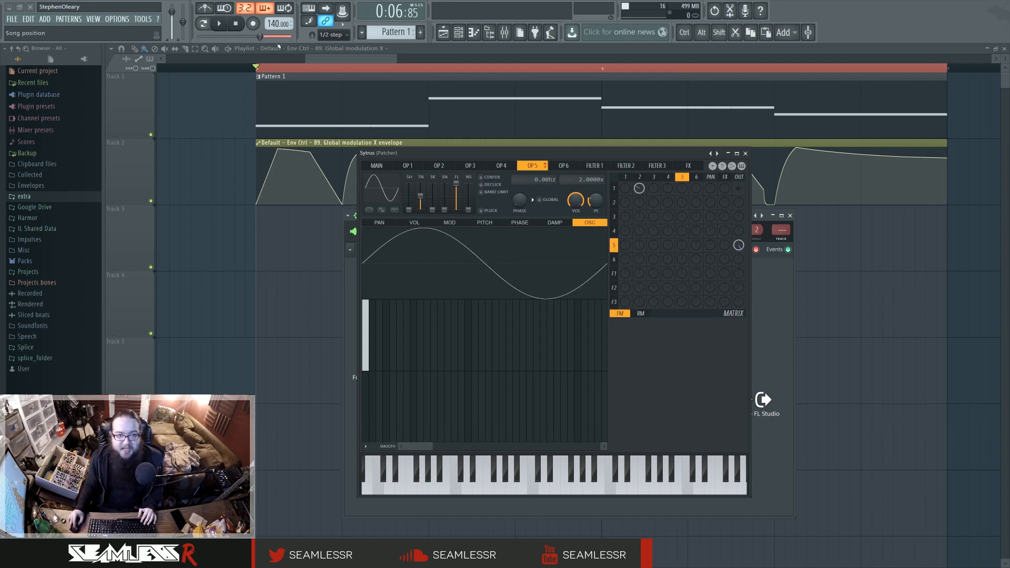
key(space)
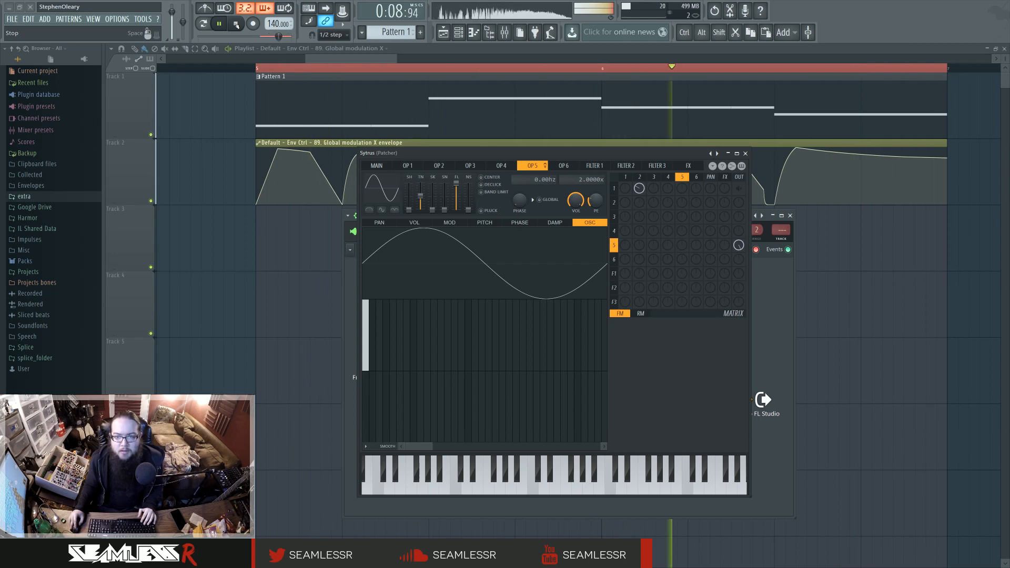
key(space)
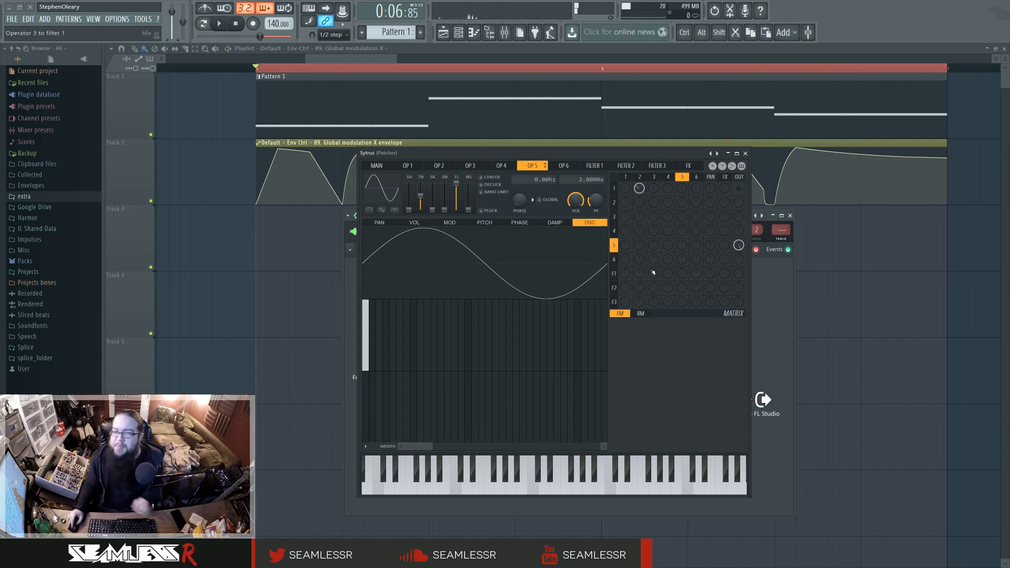
- Examine the Mod X mappings for modulation and volume of Sytrus operator 1
click(626, 178)
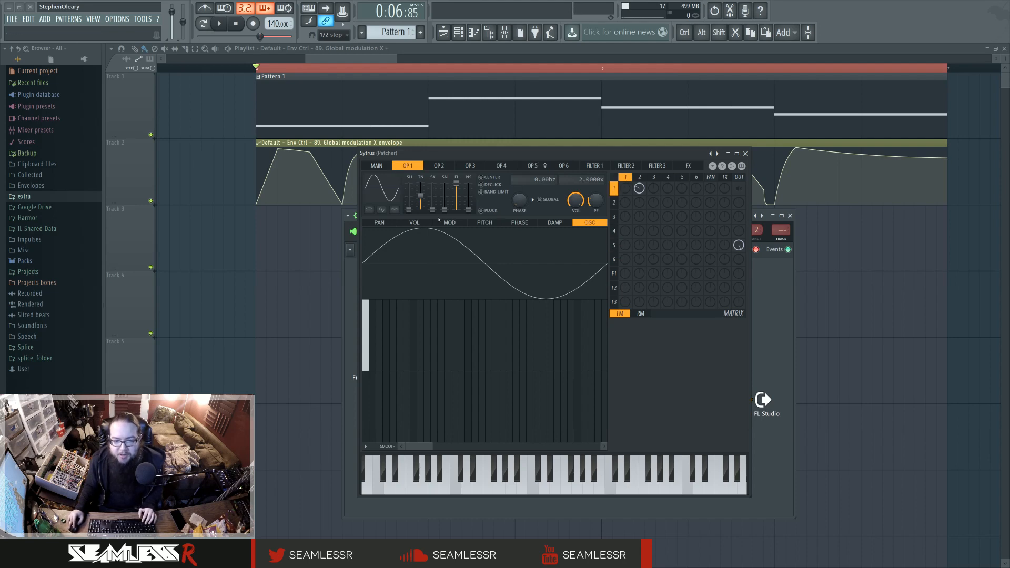
click(450, 222)
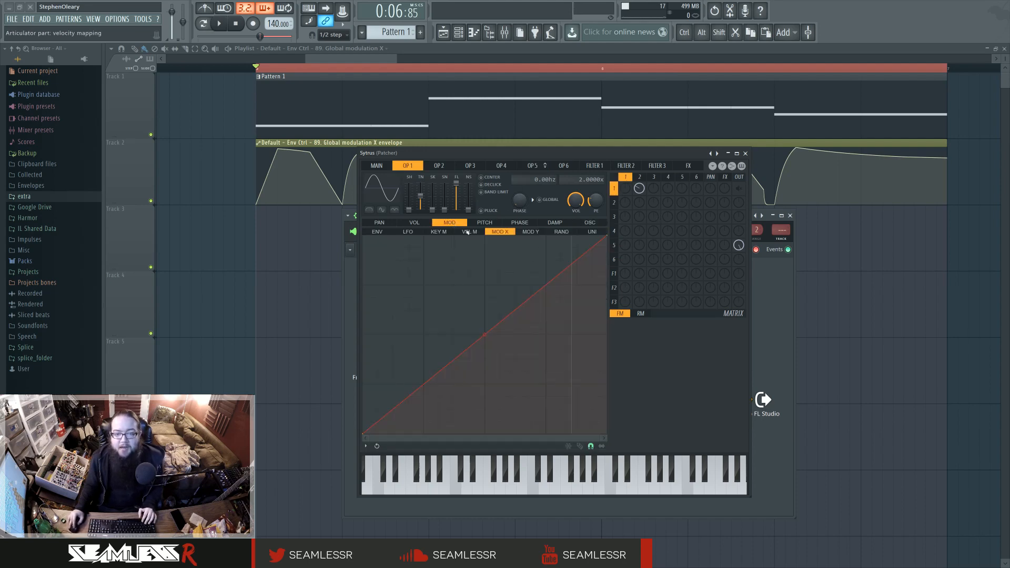
click(414, 223)
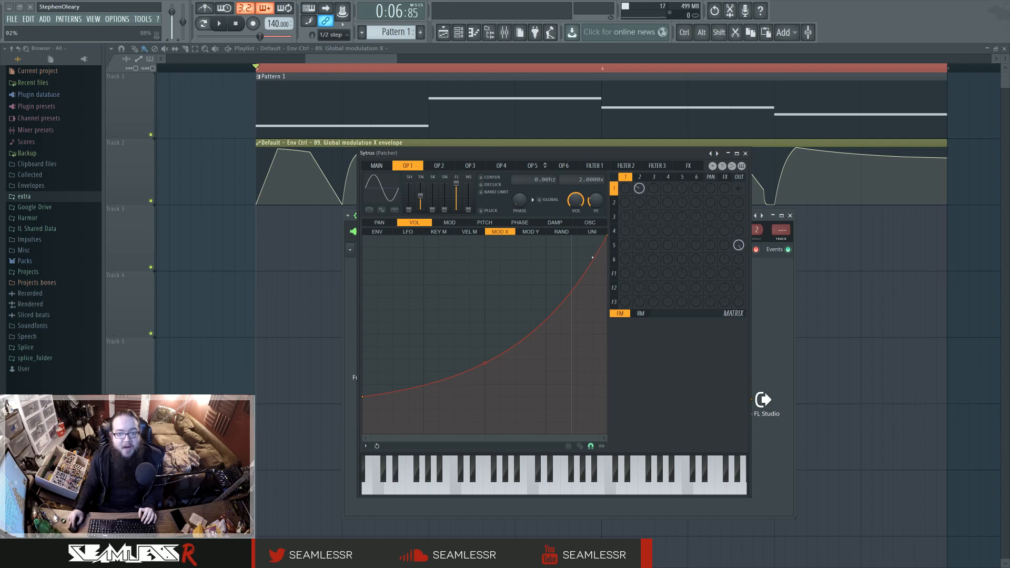
- Shape operator 5's volume Mod X mapping into a steep rising curve with a lowered start point, and play back the pattern
click(616, 246)
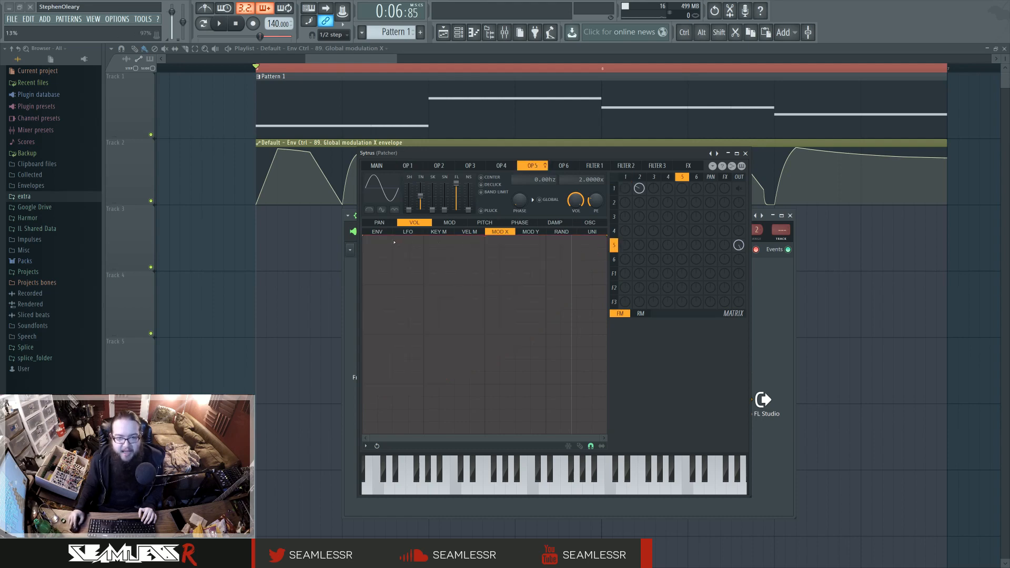
drag(362, 235, 363, 396)
drag(485, 316, 484, 391)
key(space)
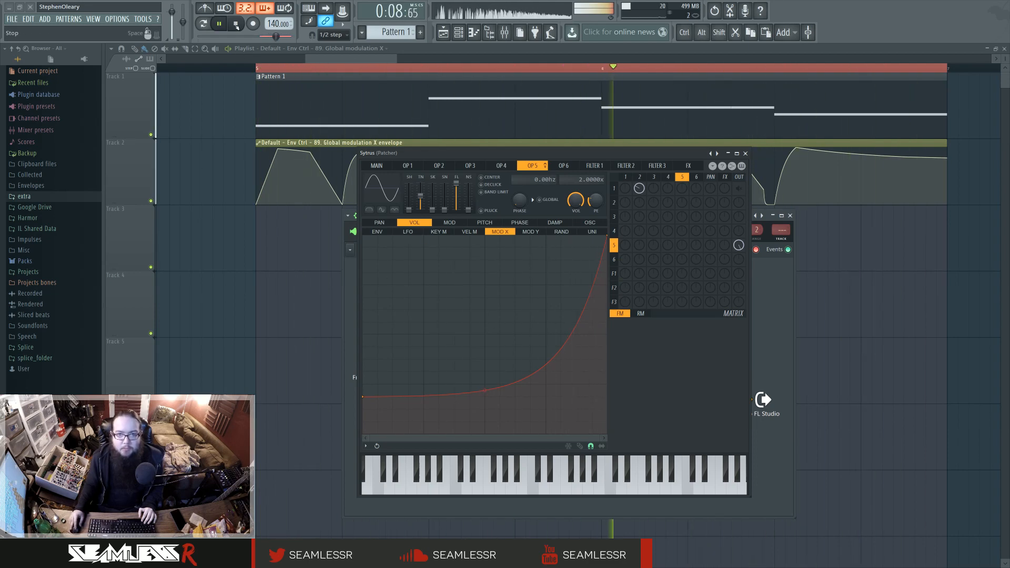
key(space)
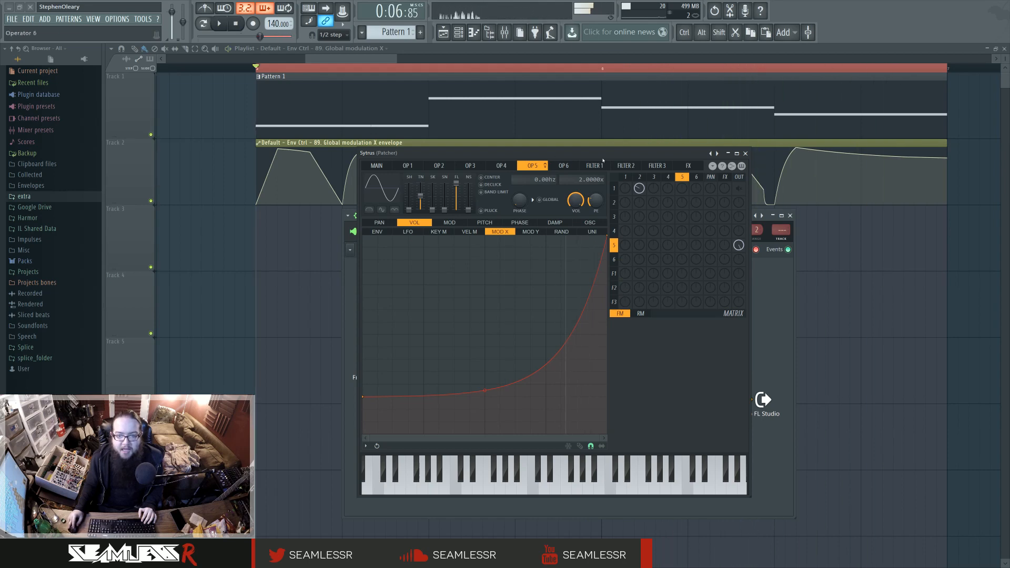
- Remove operator 5 from the output, restore operator 1's output level, and audition the pattern before closing Sytrus
drag(603, 157, 676, 171)
right_click(756, 264)
click(758, 206)
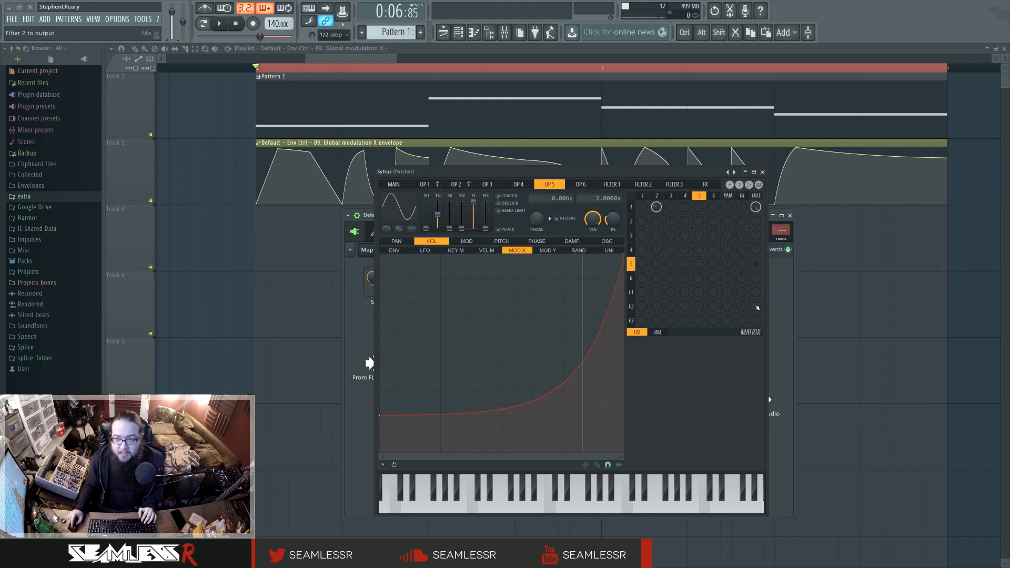
key(space)
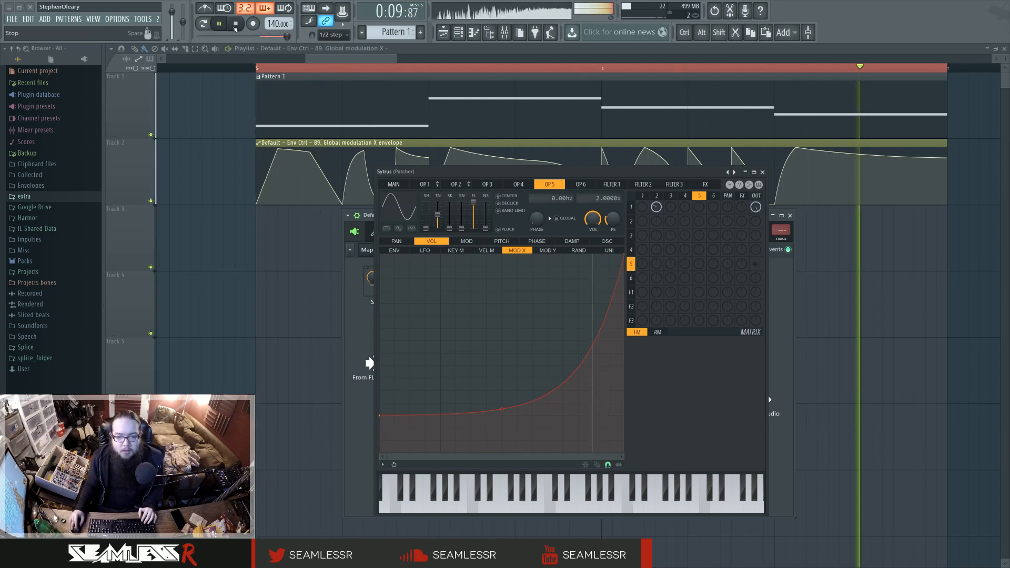
click(235, 26)
click(762, 172)
- Compare the distortion curves of the three WaveShaper modules again and close the shaper window
click(557, 303)
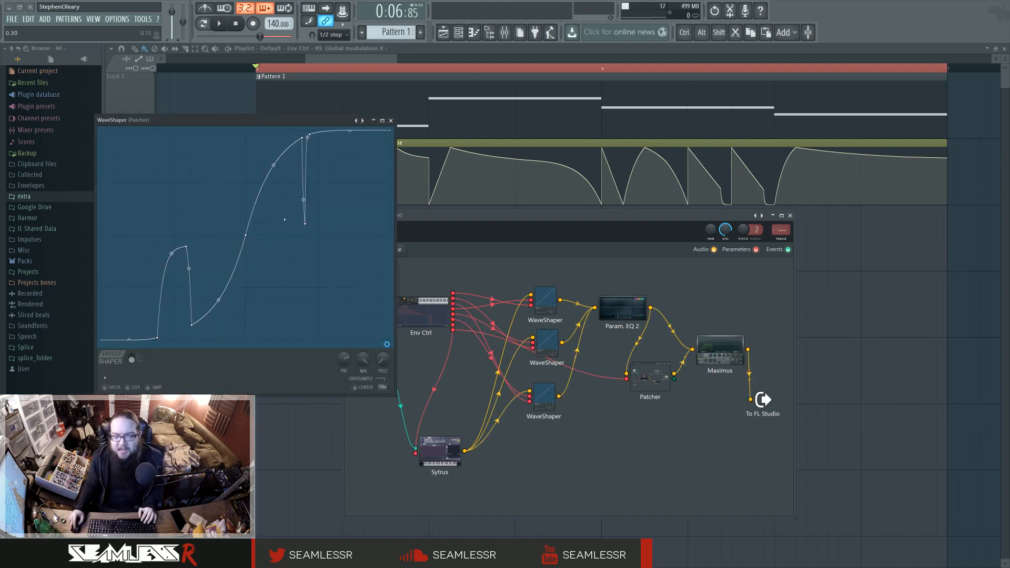
click(550, 397)
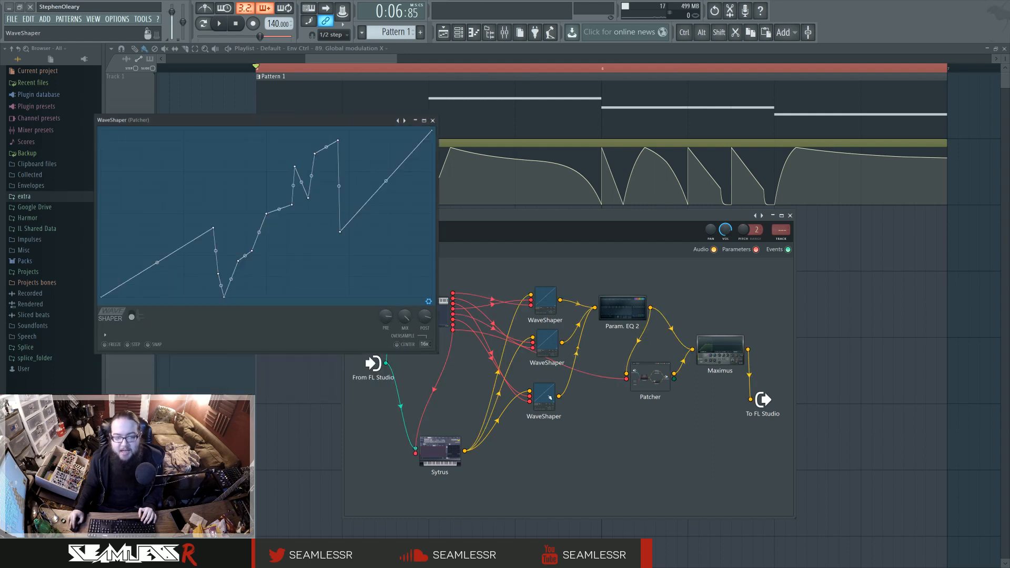
click(550, 352)
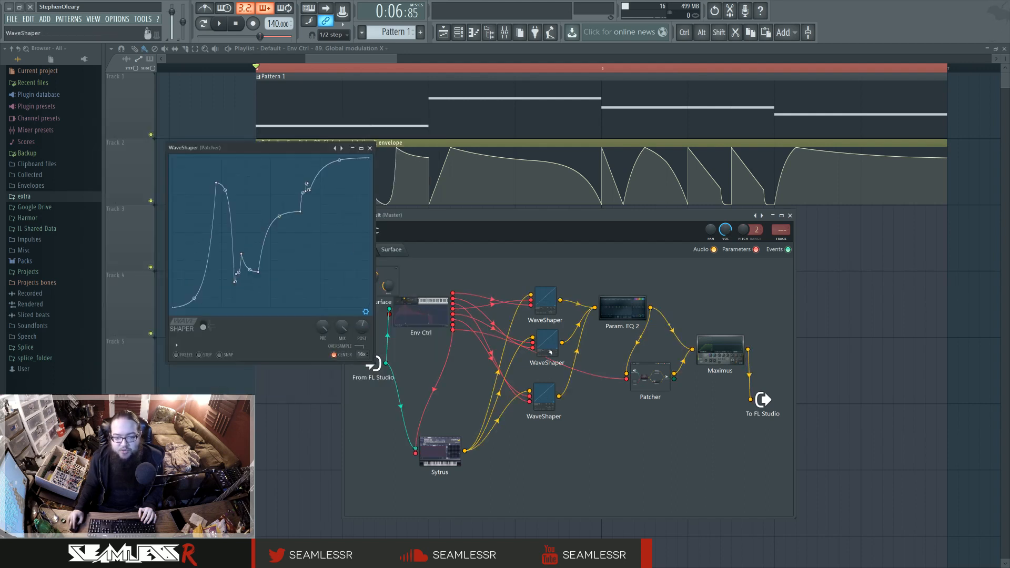
click(549, 306)
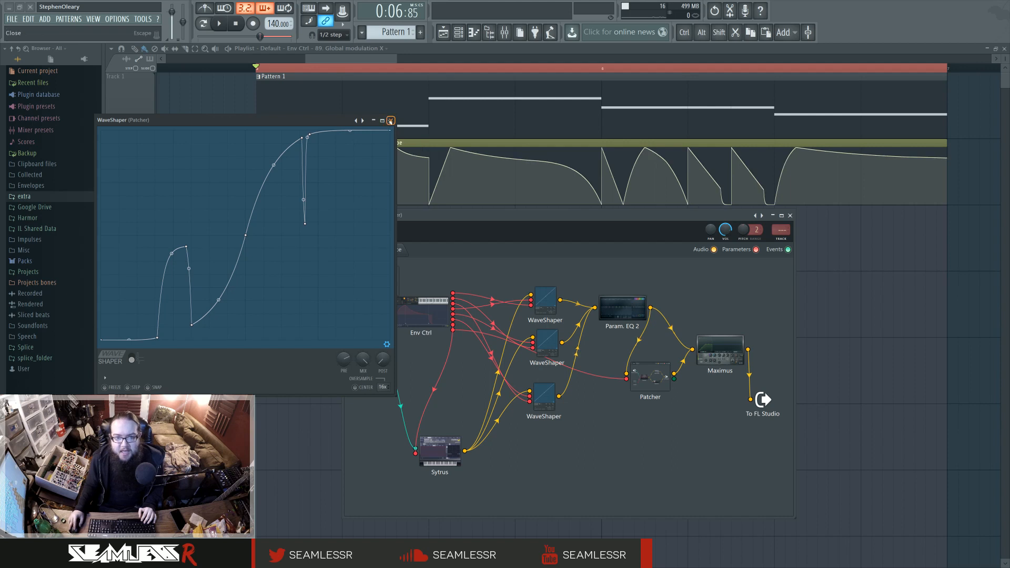
click(391, 121)
- In Env Ctrl, reset the falling segment of articulator 1's Modulation X mapping and bow it outward with about 12.67% tension
click(423, 313)
click(352, 213)
click(353, 225)
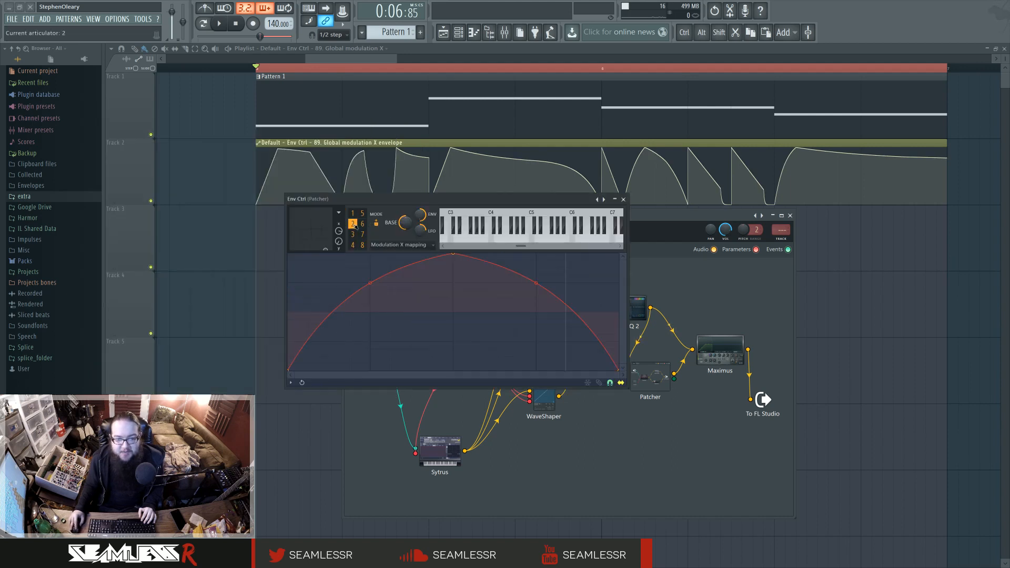
click(352, 214)
right_click(370, 286)
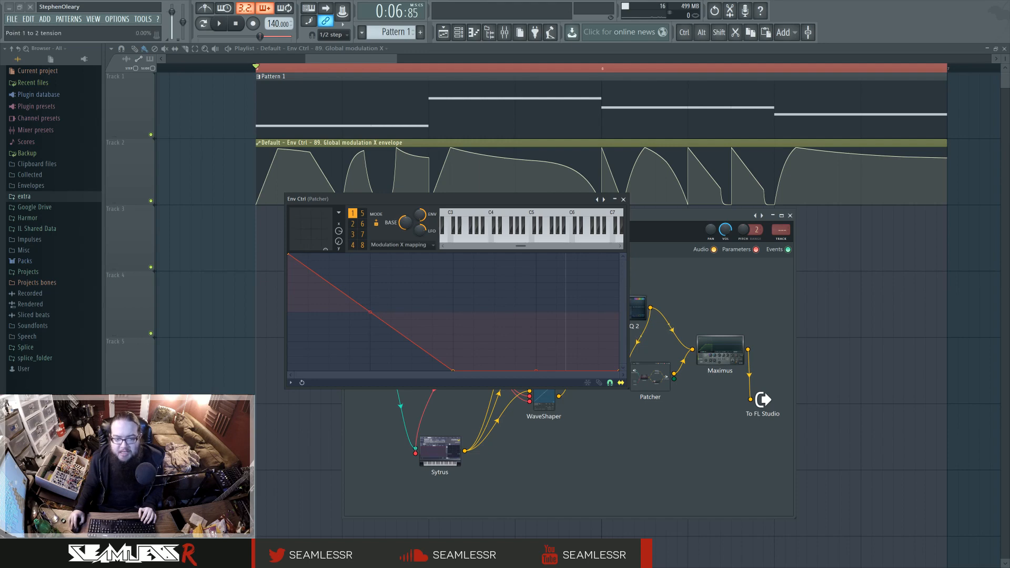
drag(370, 312, 371, 288)
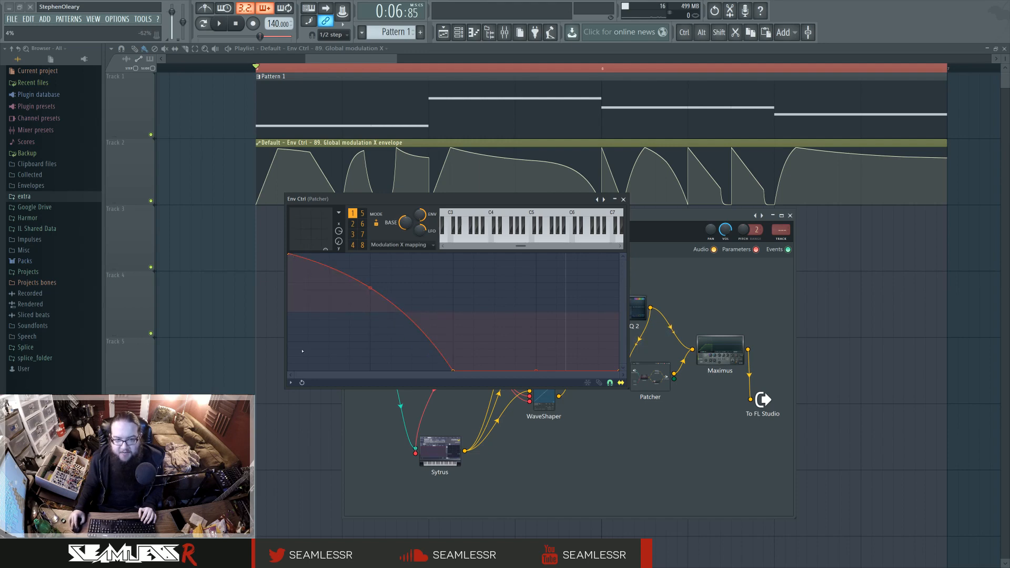
- Compare the Modulation X mapping curves of articulators 1 to 6 and close Env Ctrl
click(352, 224)
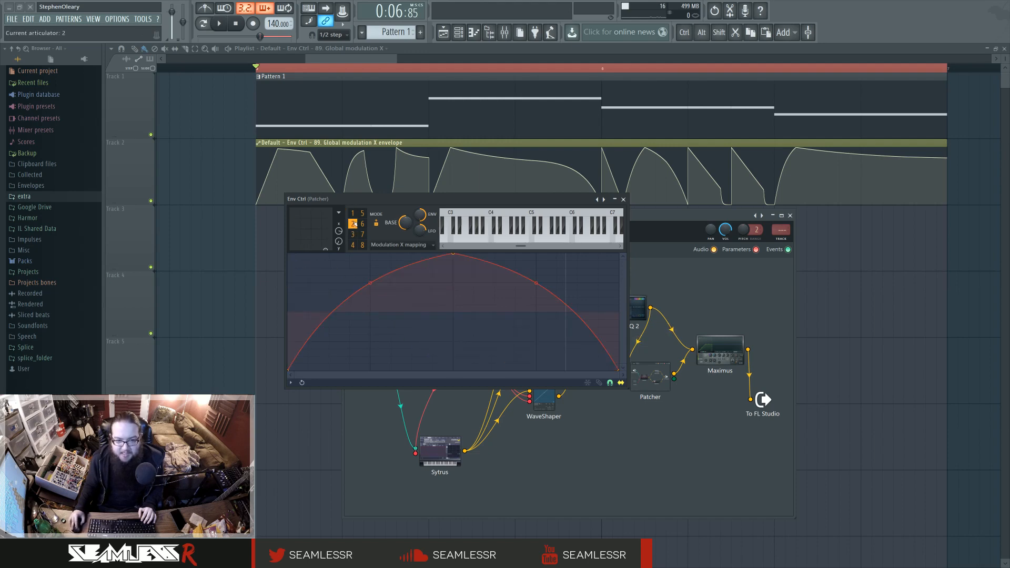
click(352, 213)
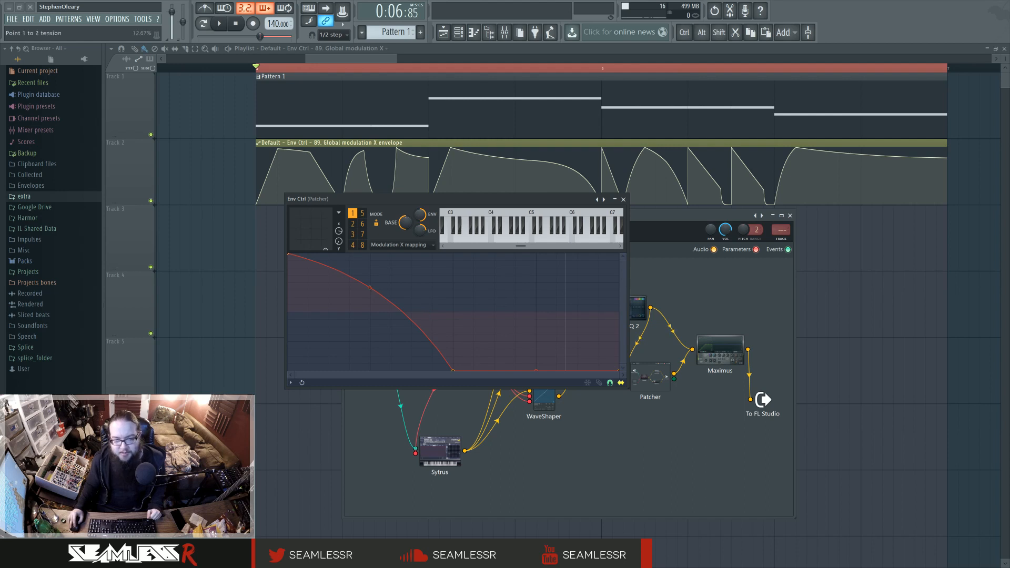
click(353, 224)
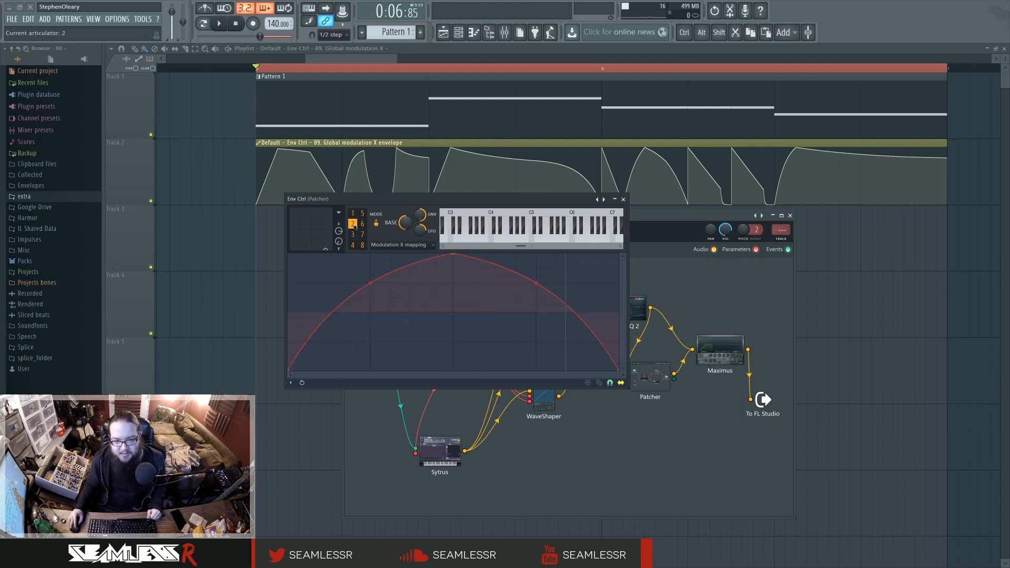
click(354, 244)
click(353, 234)
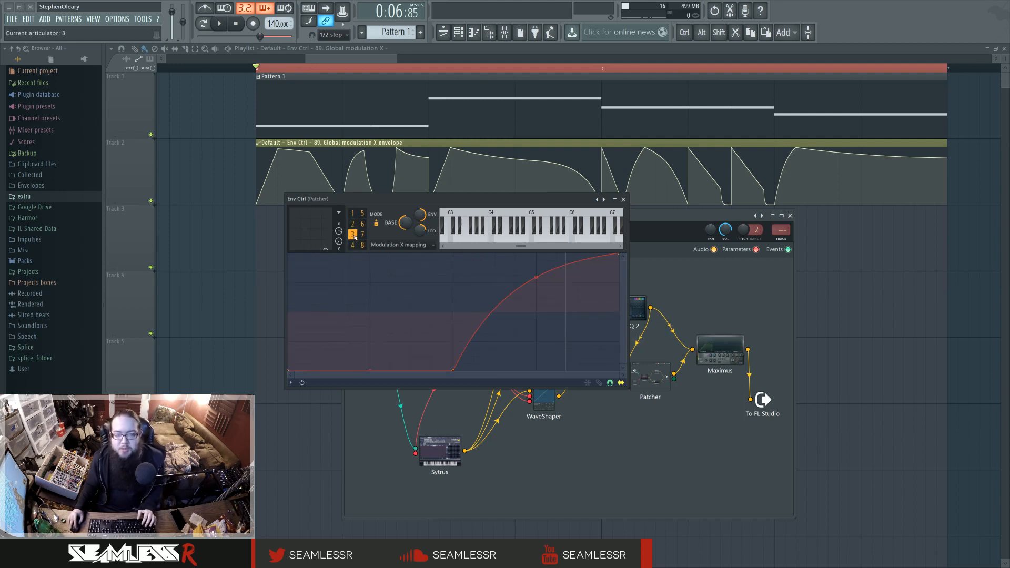
click(363, 213)
click(364, 224)
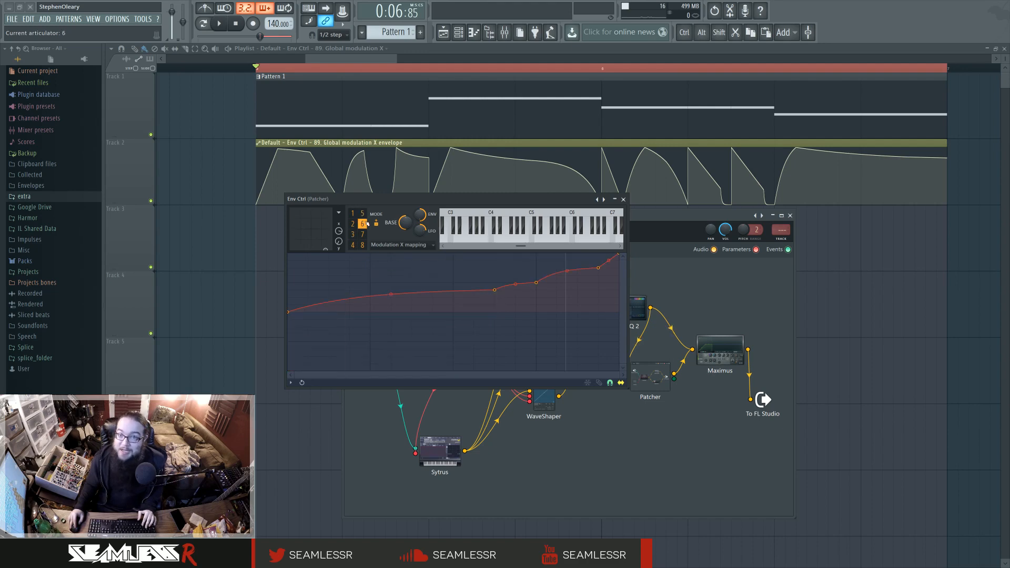
click(623, 200)
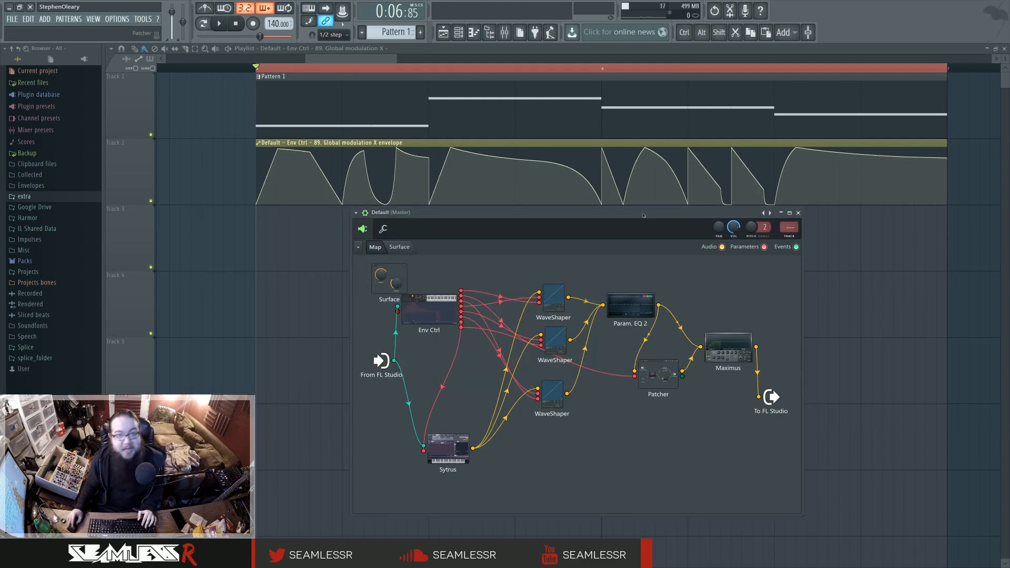
- Reposition the patch window and the Sytrus module in the map, and check the Param. EQ 2 curve that follows the WaveShapers
drag(636, 219, 636, 196)
drag(460, 426, 450, 397)
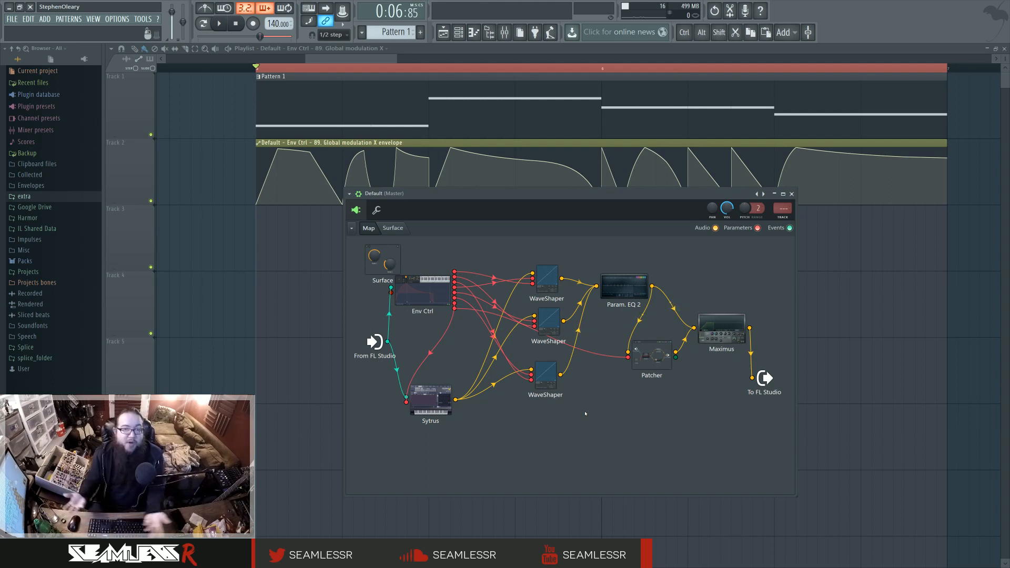
double_click(617, 282)
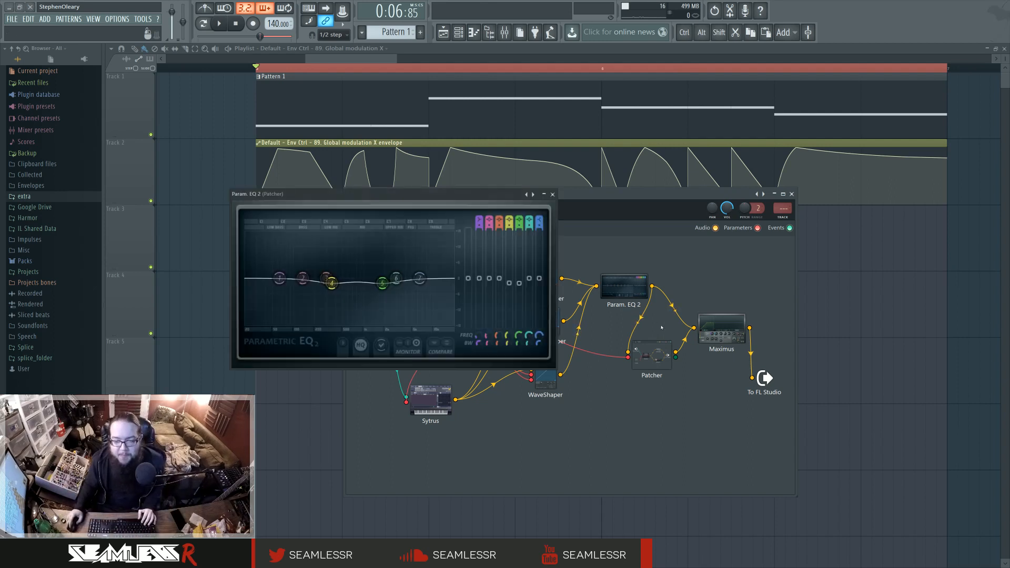
click(553, 194)
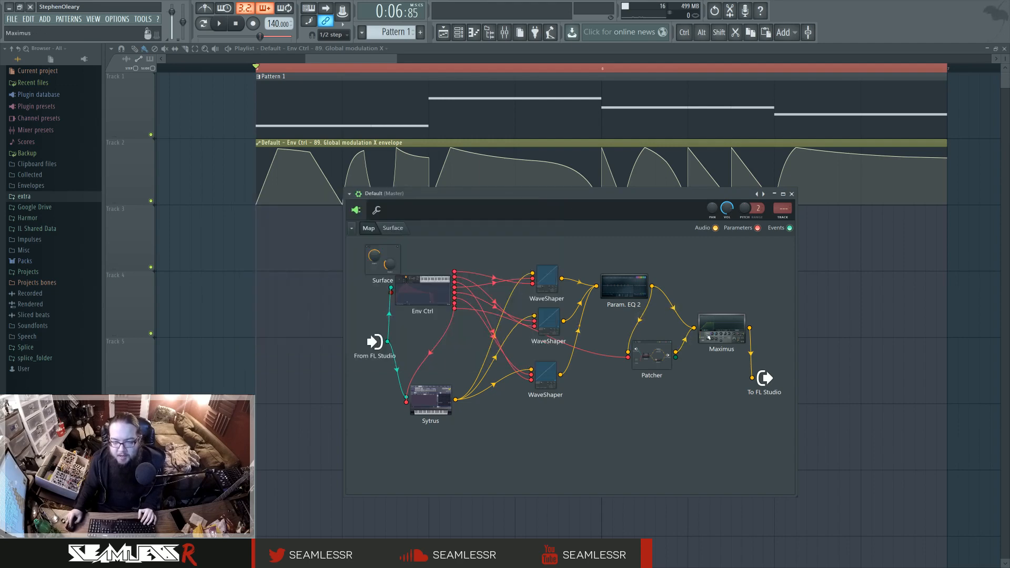
- Open the nested Patcher and examine its three band-splitting Param. EQ 2 modules and the Reeverb 2 modules that follow them
double_click(650, 354)
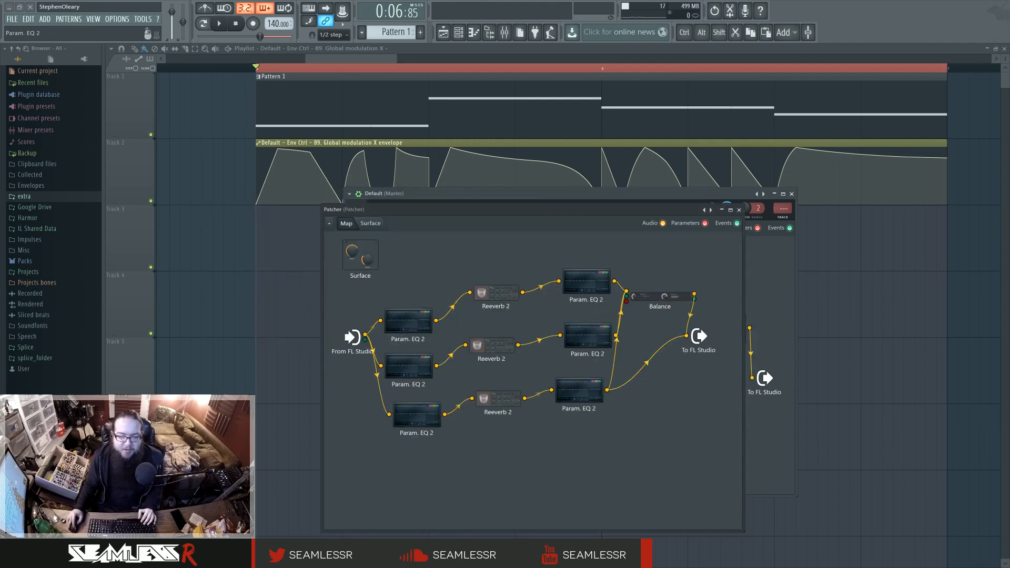
double_click(401, 328)
double_click(413, 364)
double_click(428, 414)
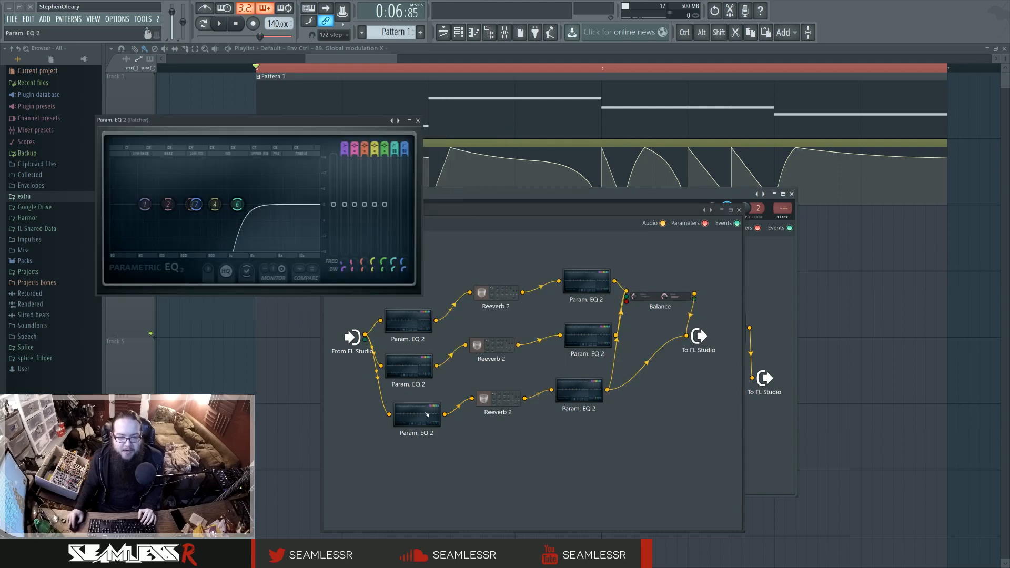
double_click(486, 287)
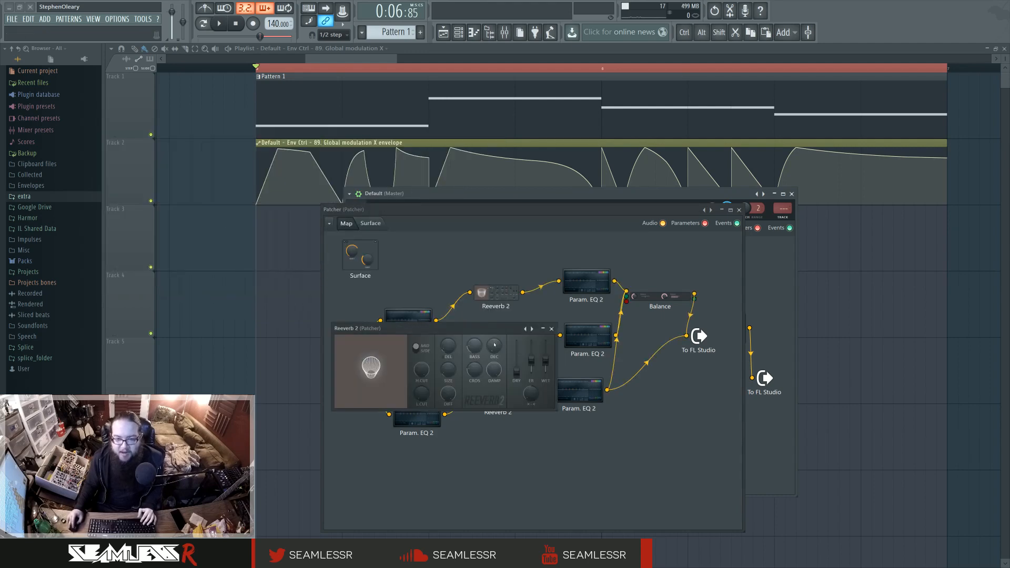
click(552, 329)
double_click(508, 397)
click(610, 324)
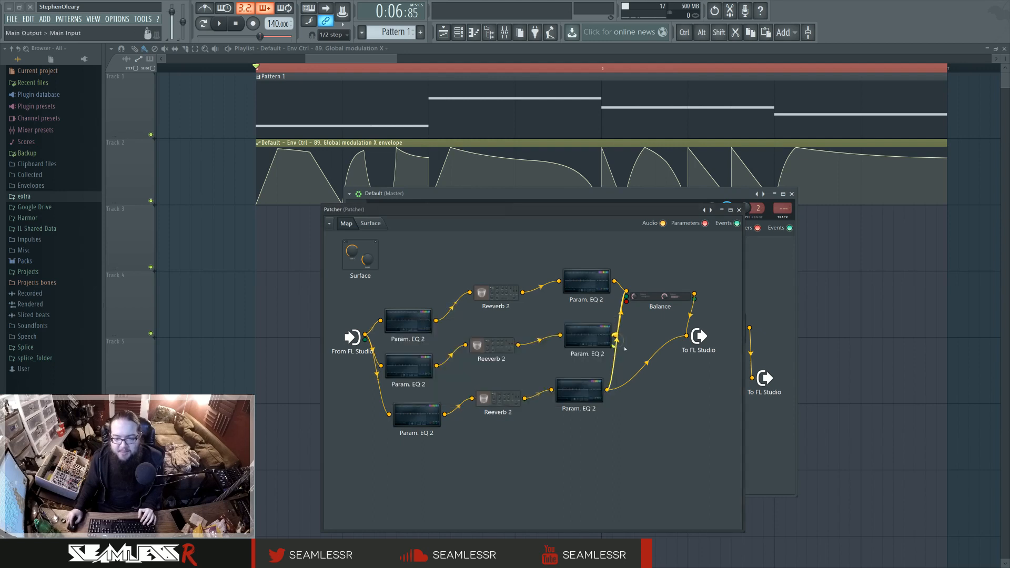
- Move the three Param. EQ 2 modules after the reverbs away from the Balance module and check an output EQ curve
drag(590, 288, 566, 285)
drag(590, 343, 569, 335)
drag(581, 377, 571, 373)
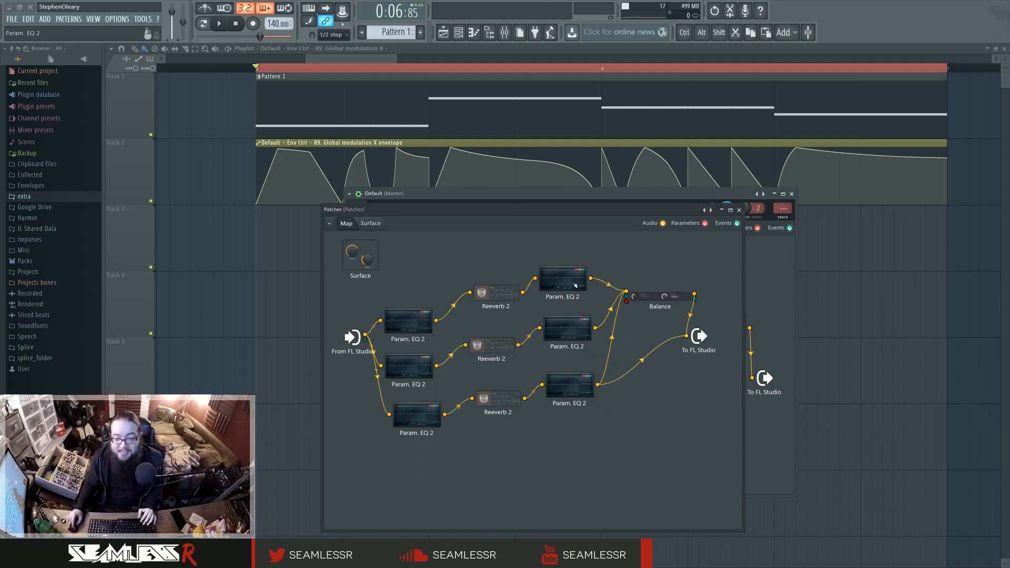
double_click(571, 374)
double_click(572, 376)
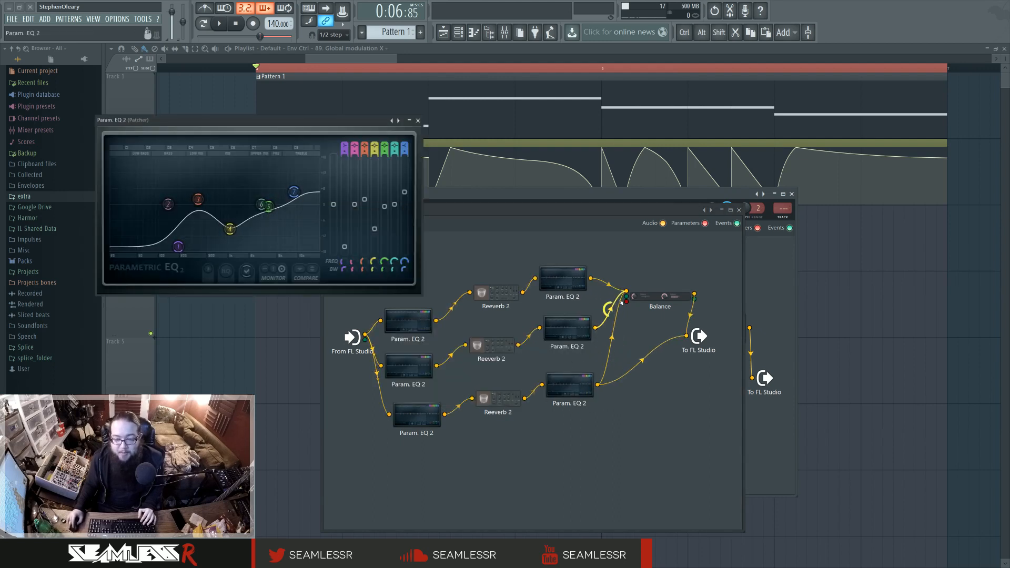
- Nudge the Balance module slightly upward, inspect its Balance and Volume controls, and close the nested Patcher
drag(654, 299, 655, 296)
double_click(639, 300)
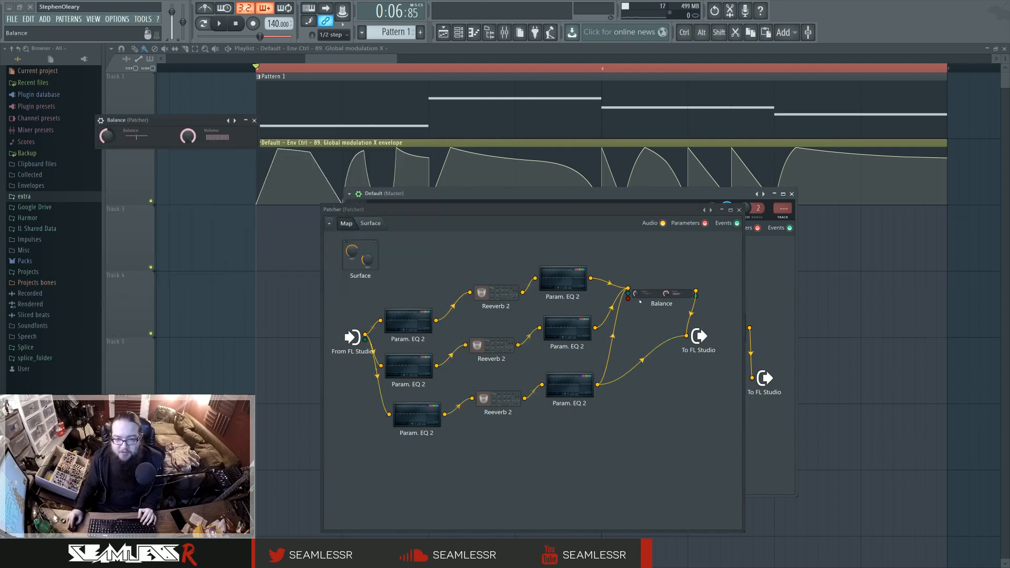
click(739, 210)
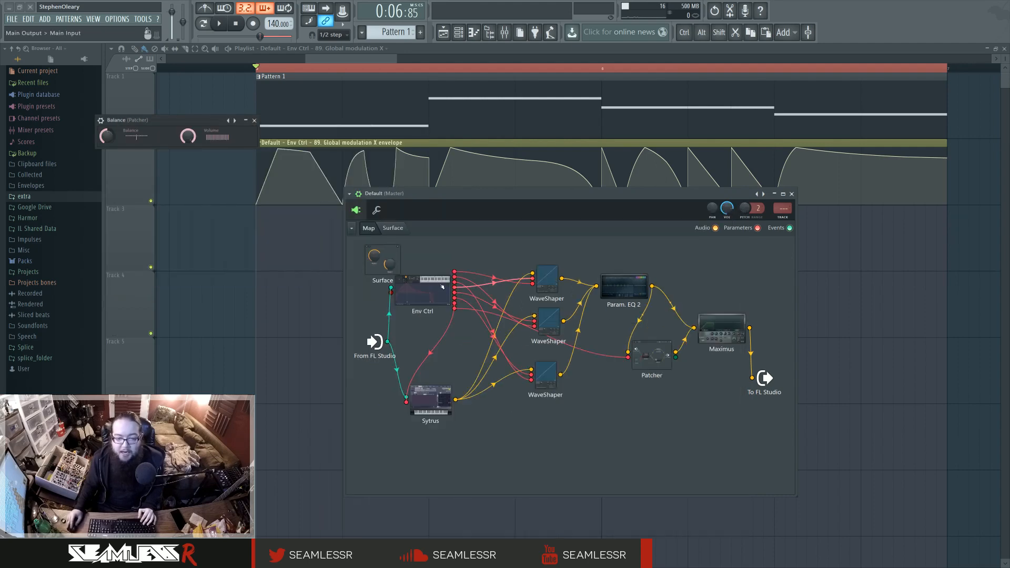
- Show articulator 7's Modulation X mapping in Env Ctrl and move its window clear of the Sytrus module
right_click(427, 297)
double_click(422, 294)
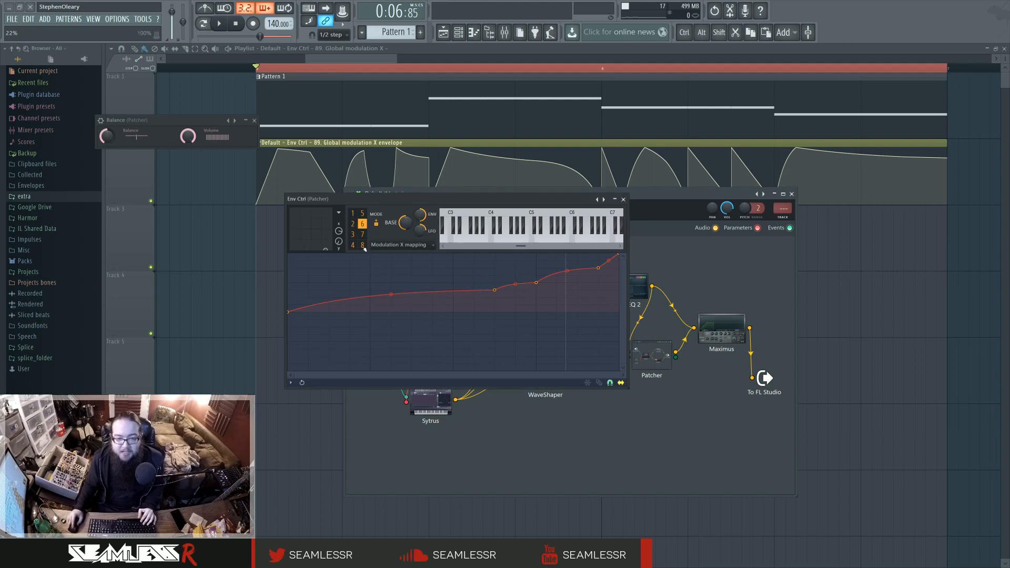
click(362, 234)
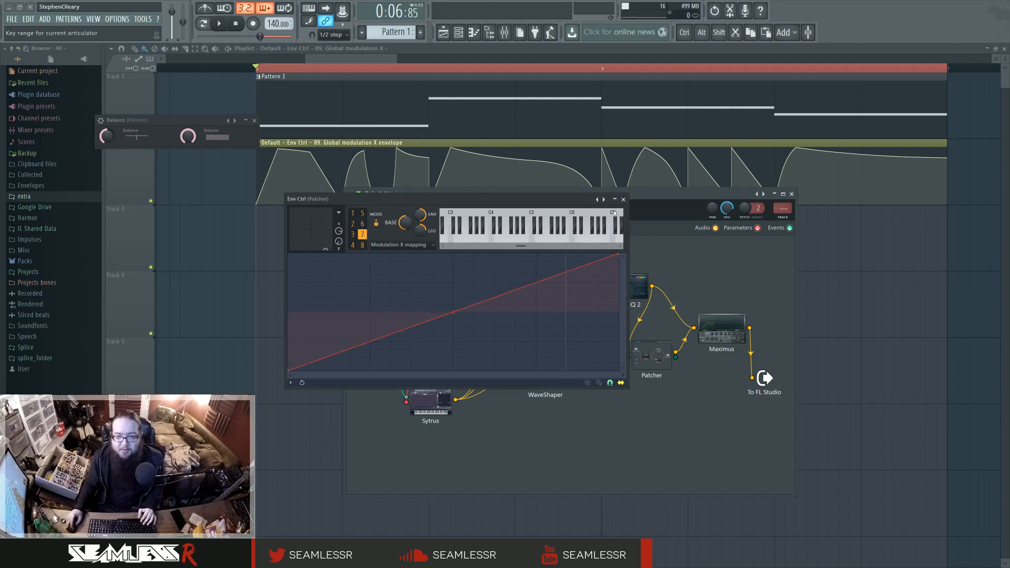
drag(611, 200, 850, 181)
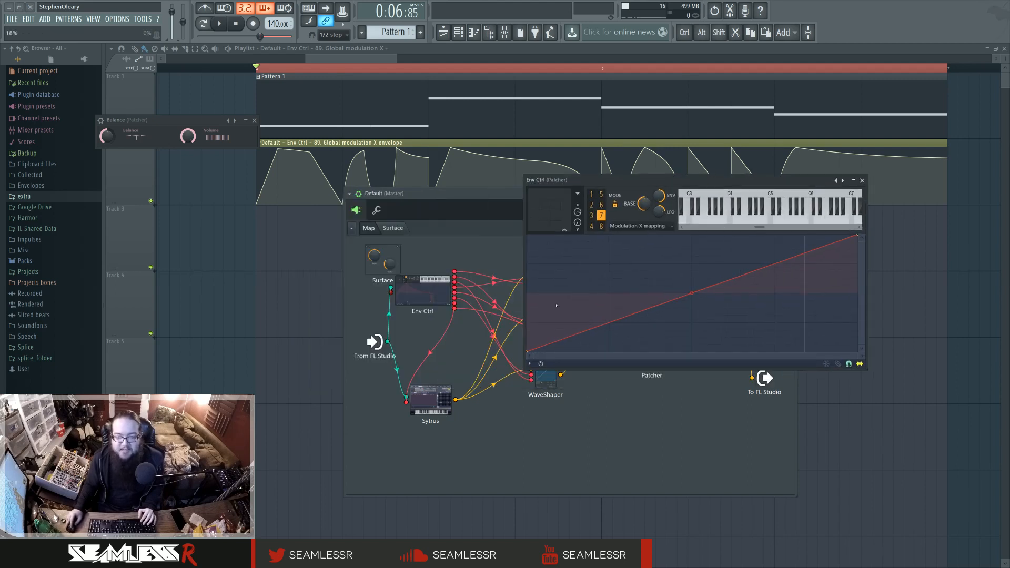
- Examine the volume Mod X curve of operator 1 in Sytrus and close the synth window
double_click(441, 396)
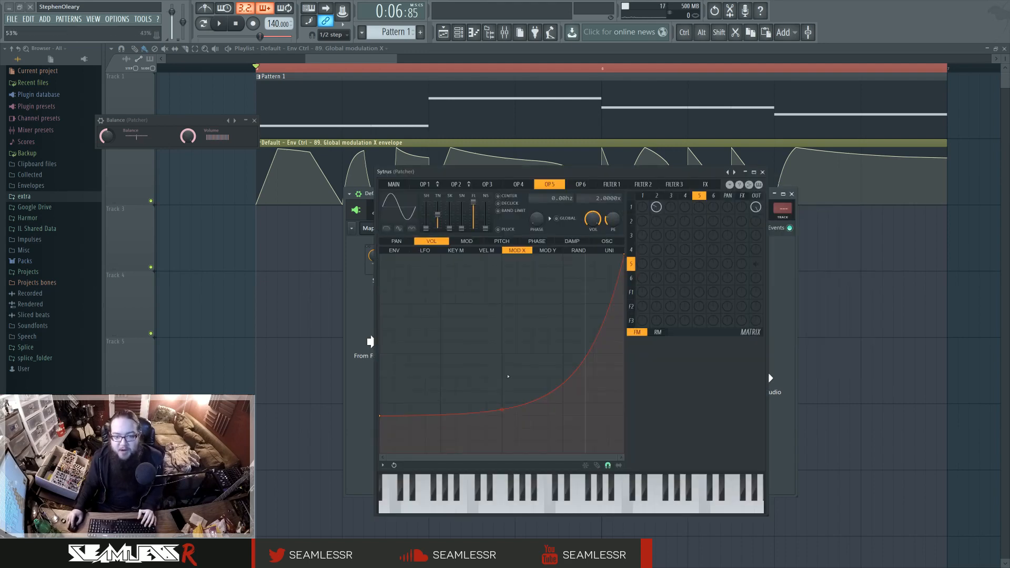
click(632, 207)
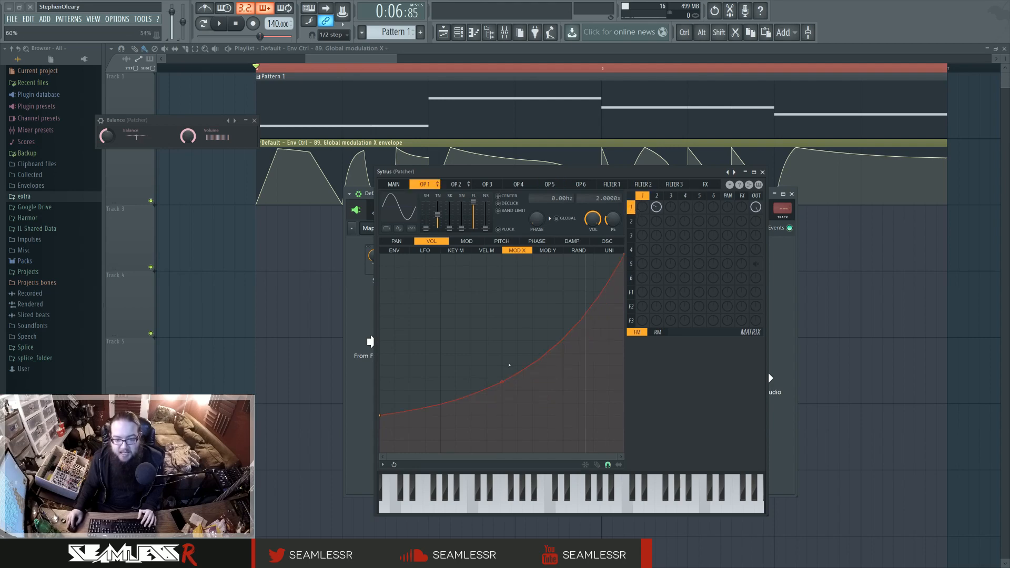
click(473, 241)
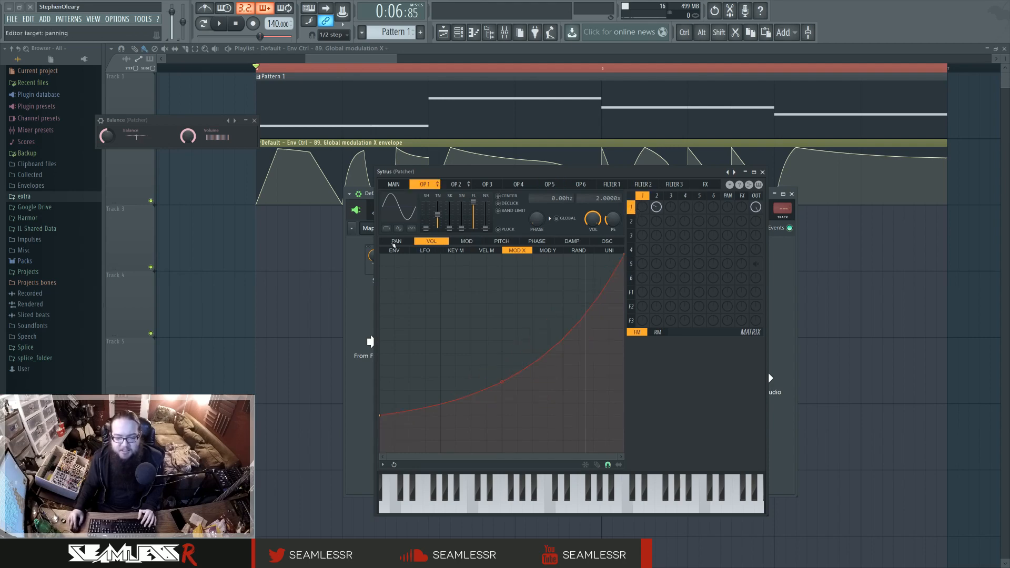
click(762, 172)
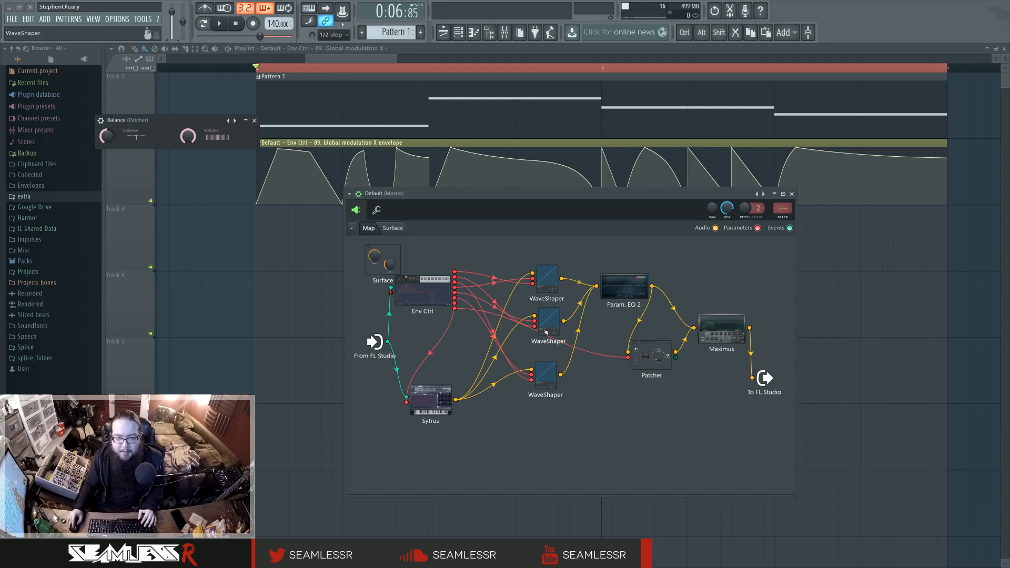
- Reopen Env Ctrl, enlarge its window and show articulator 8's Modulation X mapping
click(434, 292)
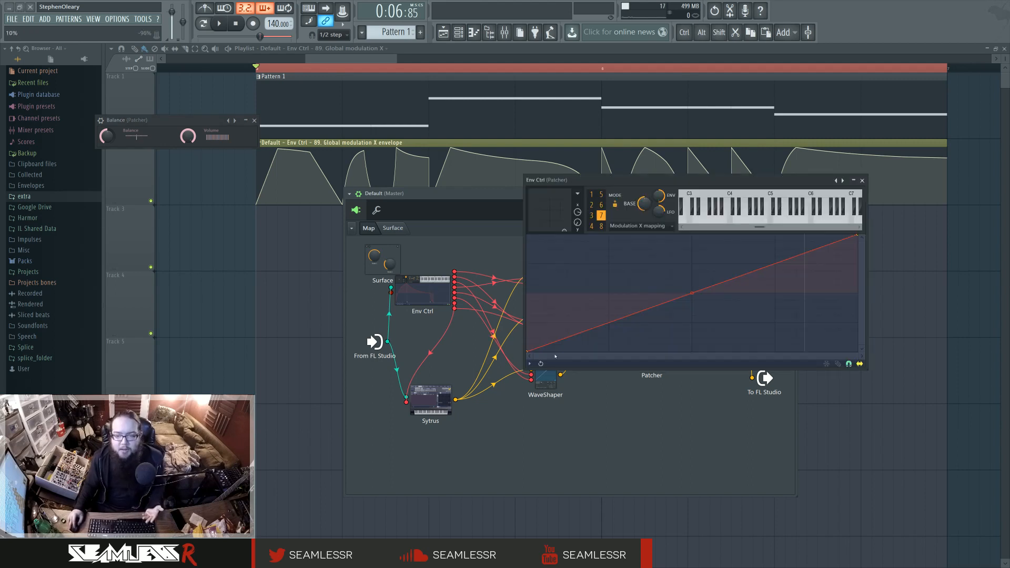
drag(867, 374, 871, 469)
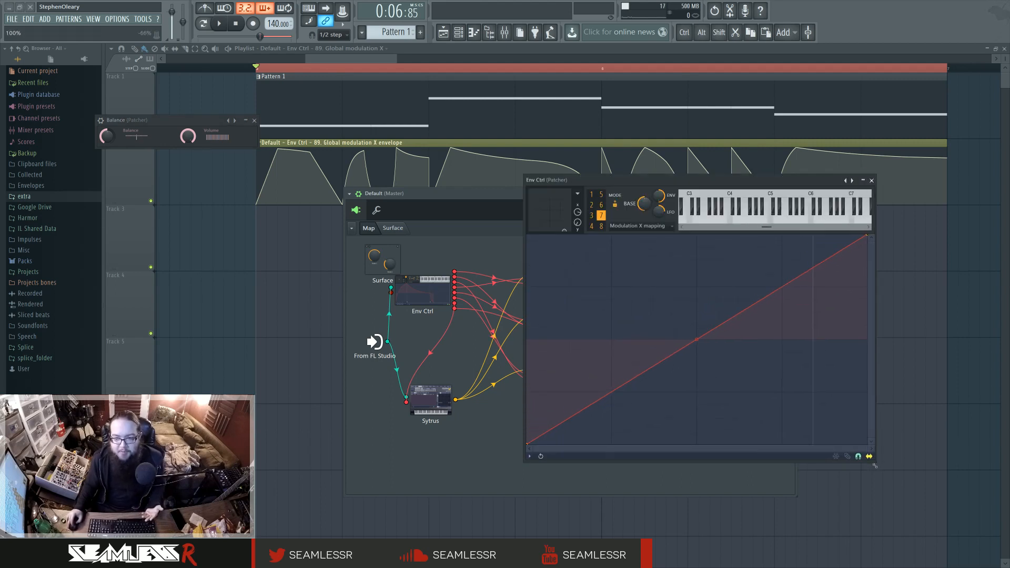
click(601, 226)
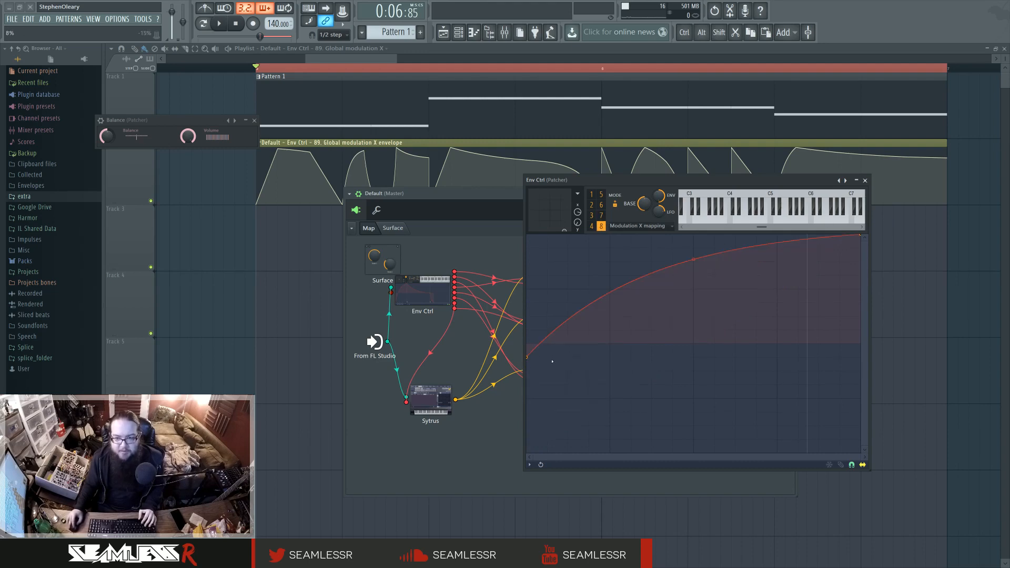
- Audition the pattern with articulator 8's mapping starting at 100%, again with its start point on the centre line, and close Env Ctrl
click(219, 24)
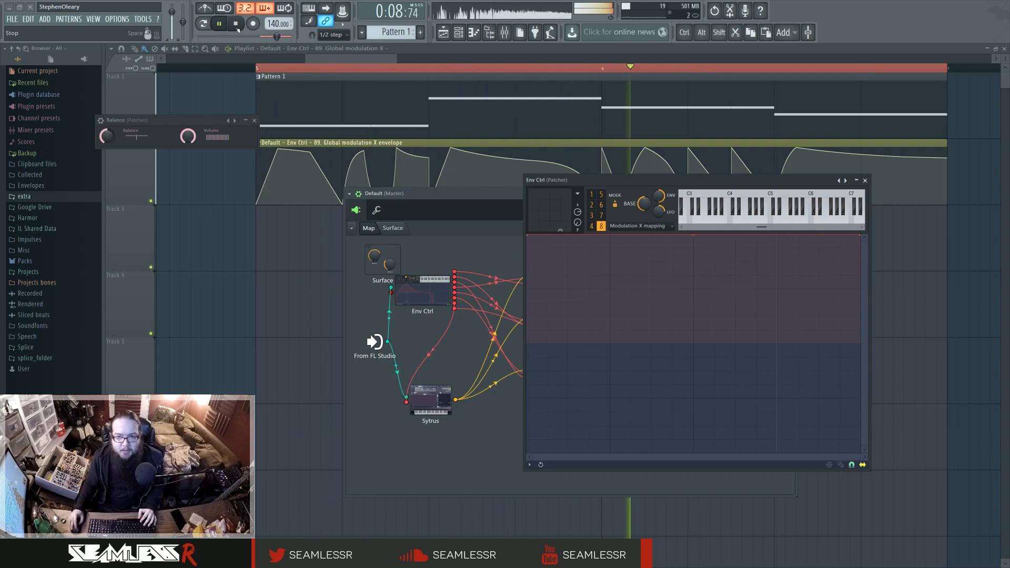
click(236, 27)
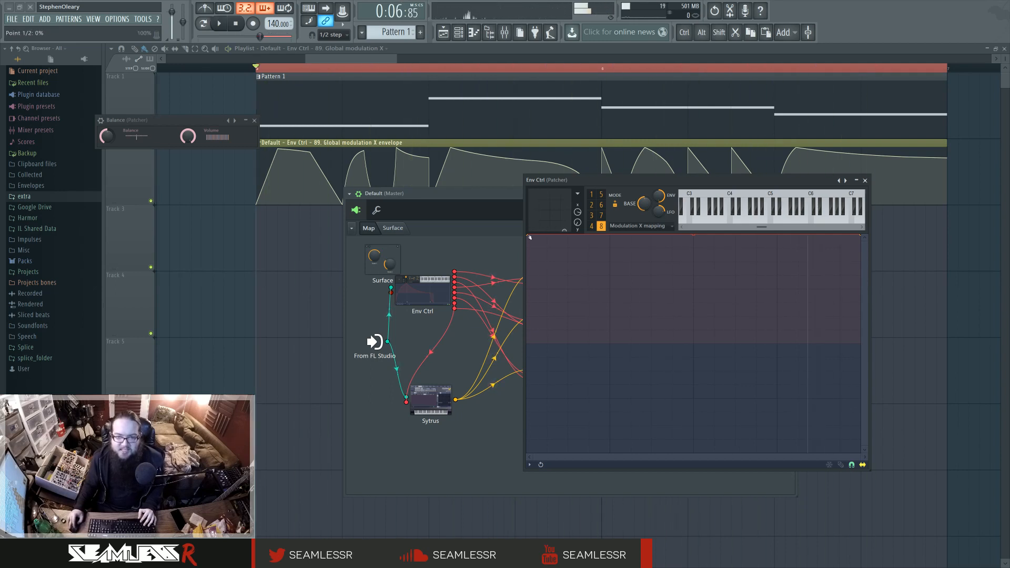
key(space)
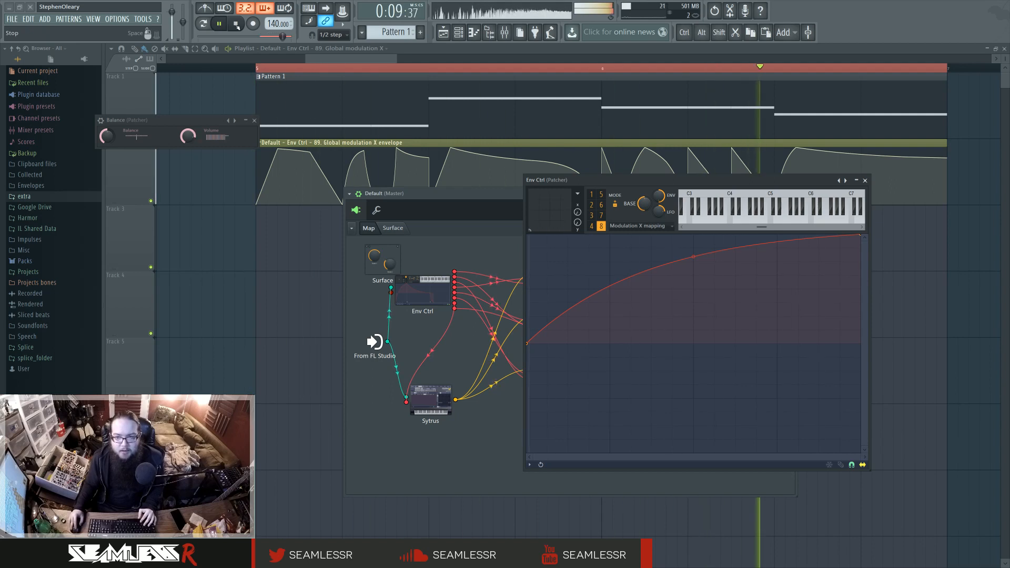
key(space)
click(865, 181)
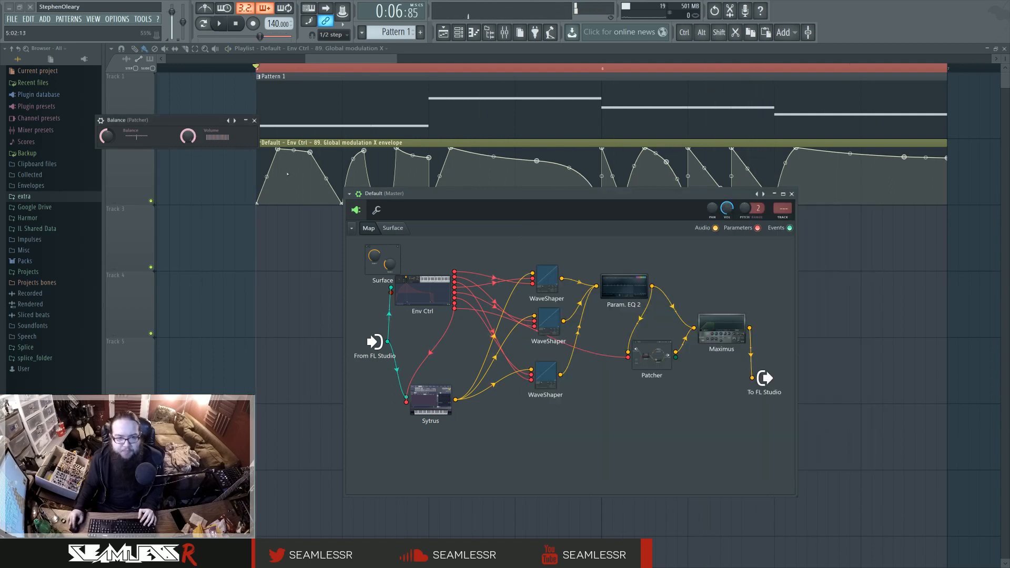
- Check the main Param. EQ 2 curve, reopen the nested Patcher and review the output EQ after the upper Reeverb 2
click(623, 288)
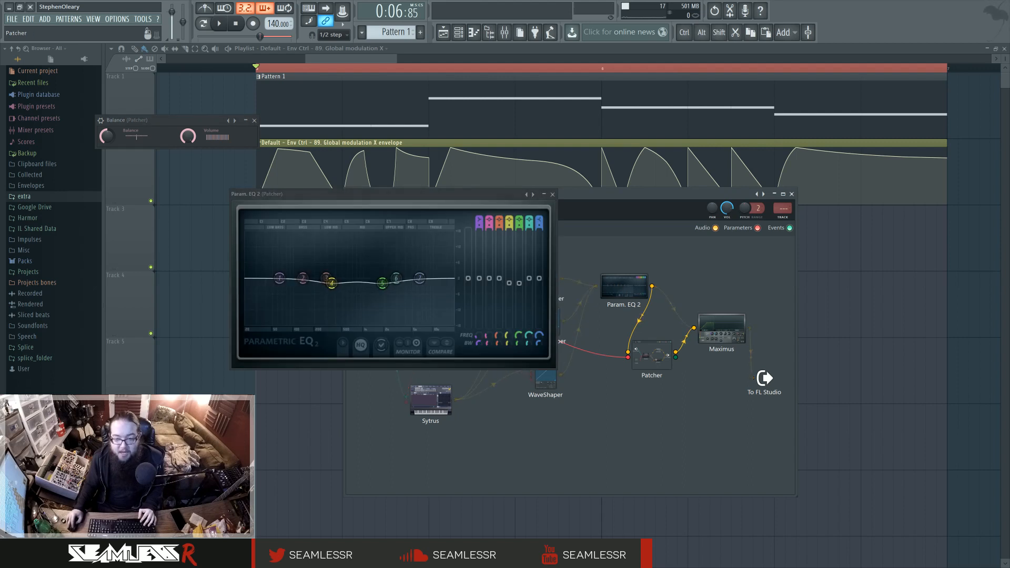
click(637, 363)
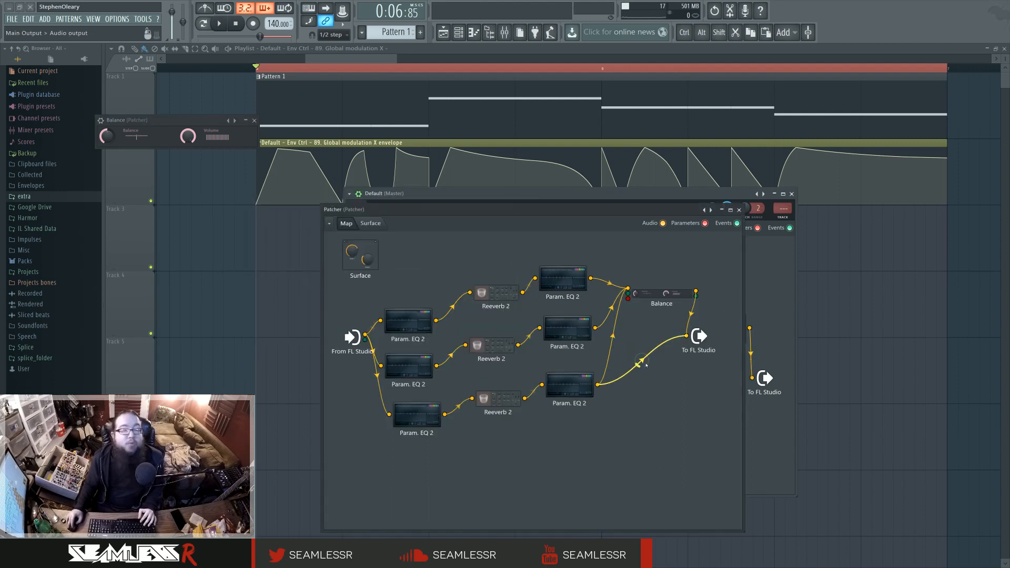
drag(575, 387, 573, 384)
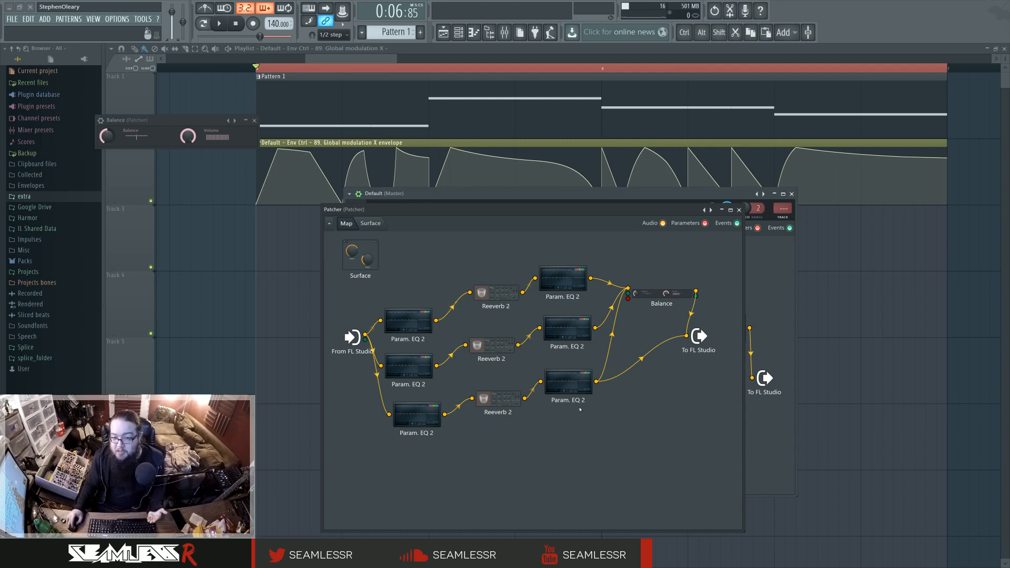
drag(562, 281, 577, 273)
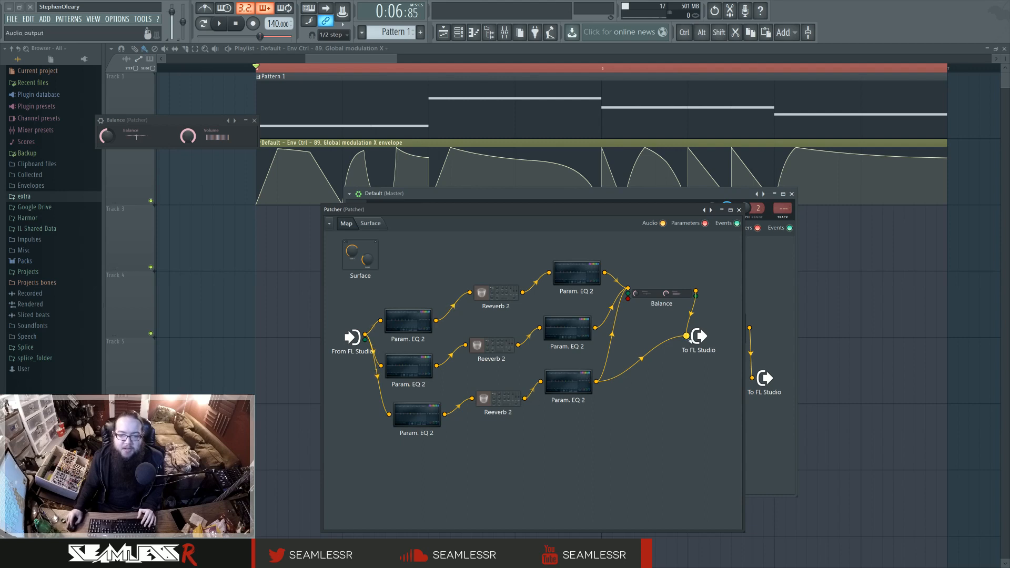
click(572, 282)
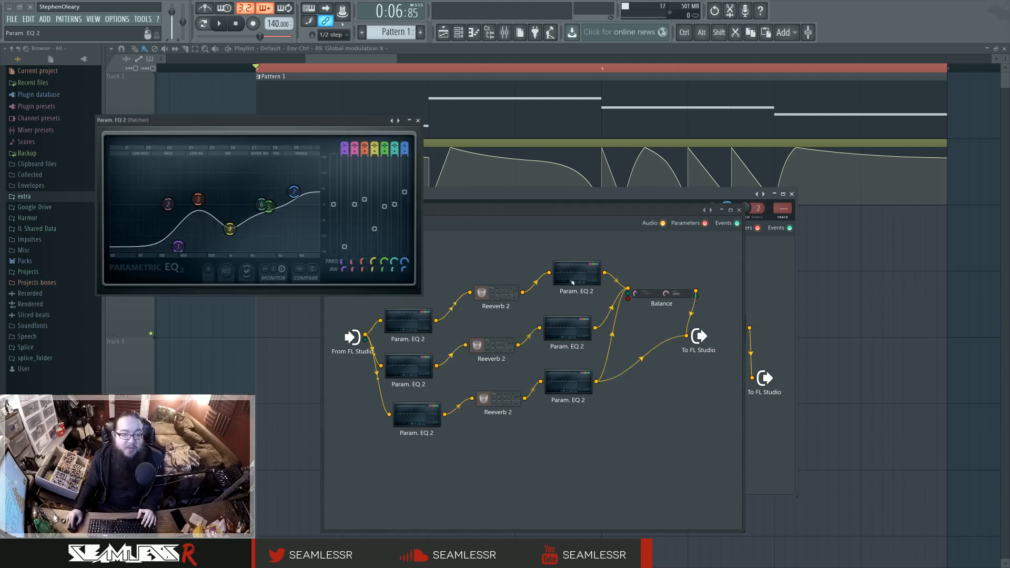
click(418, 120)
- Line up the three output Param. EQ 2 modules in a column between the reverbs and Balance, and close the nested Patcher
mouse_move(591, 378)
mouse_down()
mouse_move(609, 384)
mouse_move(581, 378)
mouse_up()
drag(590, 329, 578, 328)
drag(589, 281, 575, 279)
drag(579, 327, 569, 324)
drag(576, 379, 569, 377)
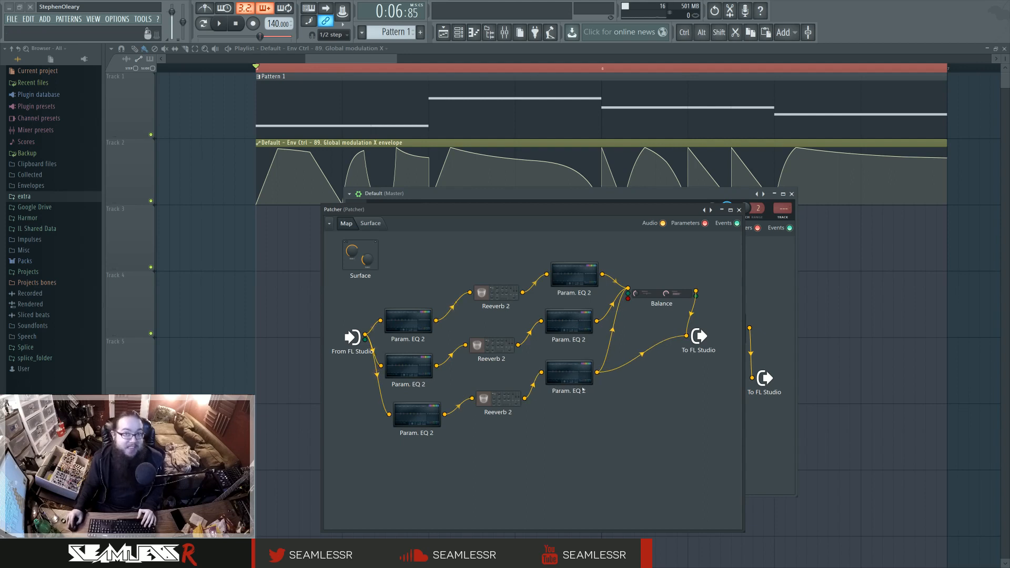
click(739, 209)
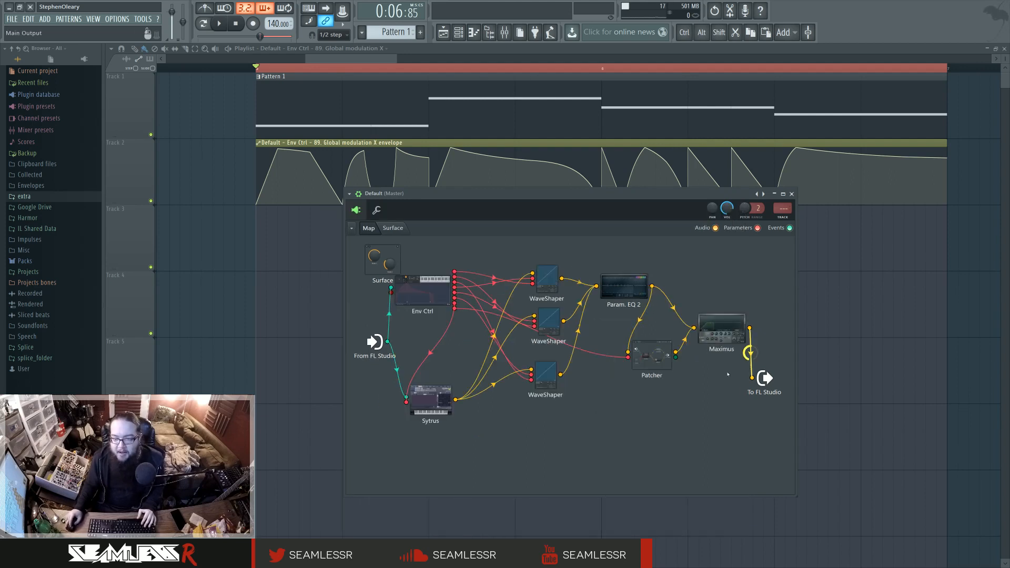
- Open Maximus, show the low band's curve and check the Linear-phase filters option among its settings
mouse_move(653, 349)
mouse_down()
mouse_move(653, 367)
mouse_move(649, 357)
mouse_up()
click(701, 337)
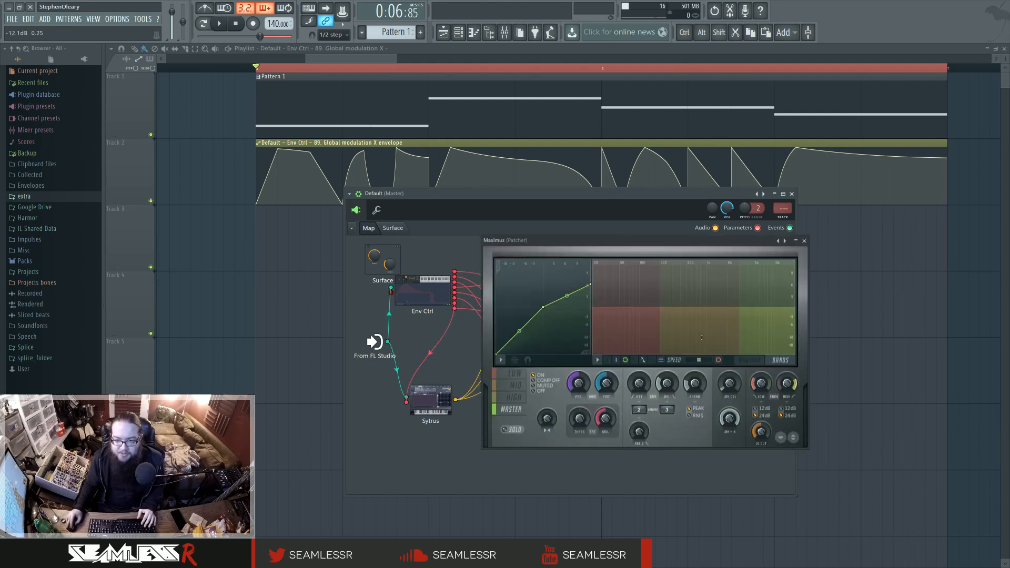
click(518, 373)
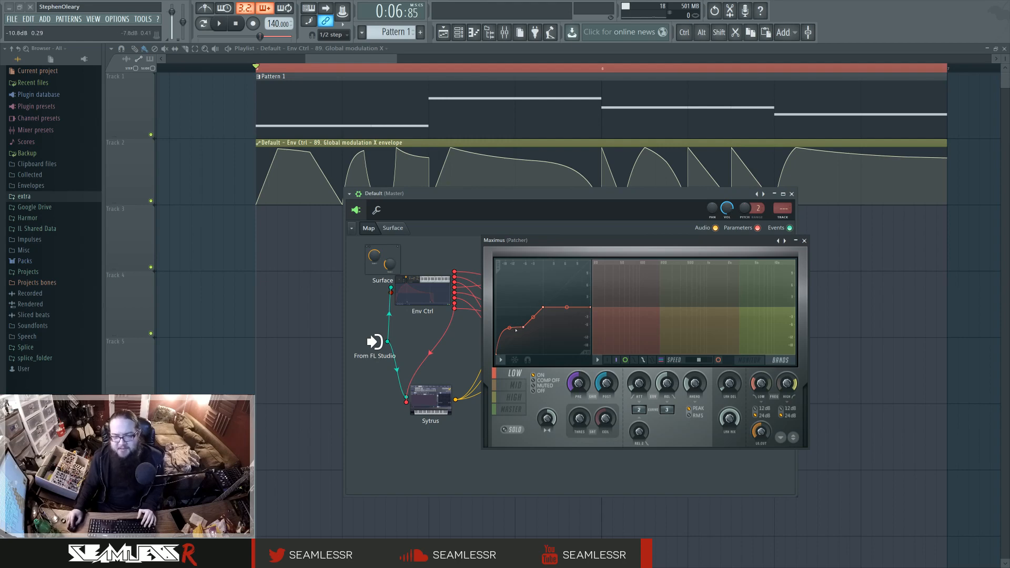
click(598, 361)
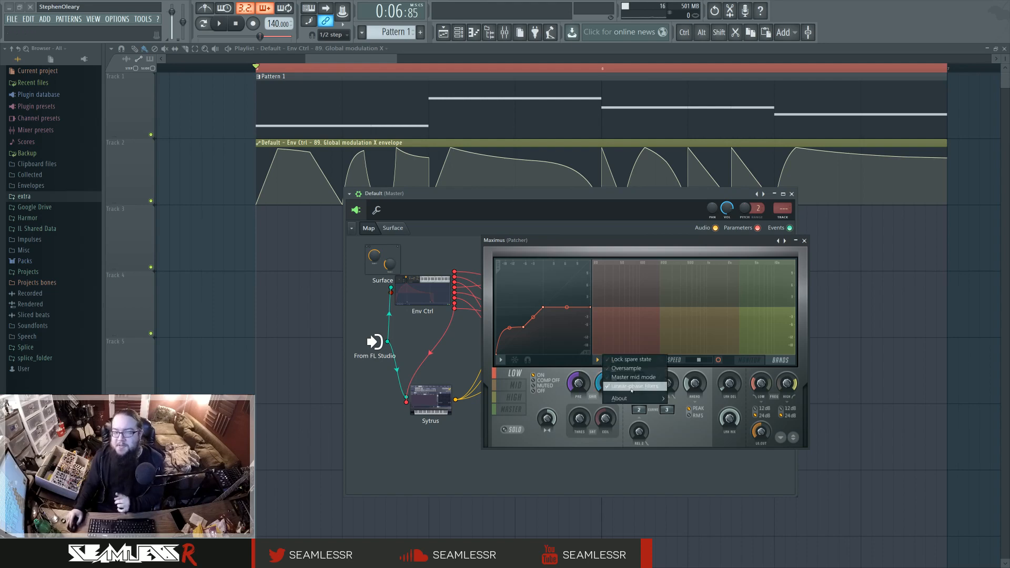
mouse_move(632, 398)
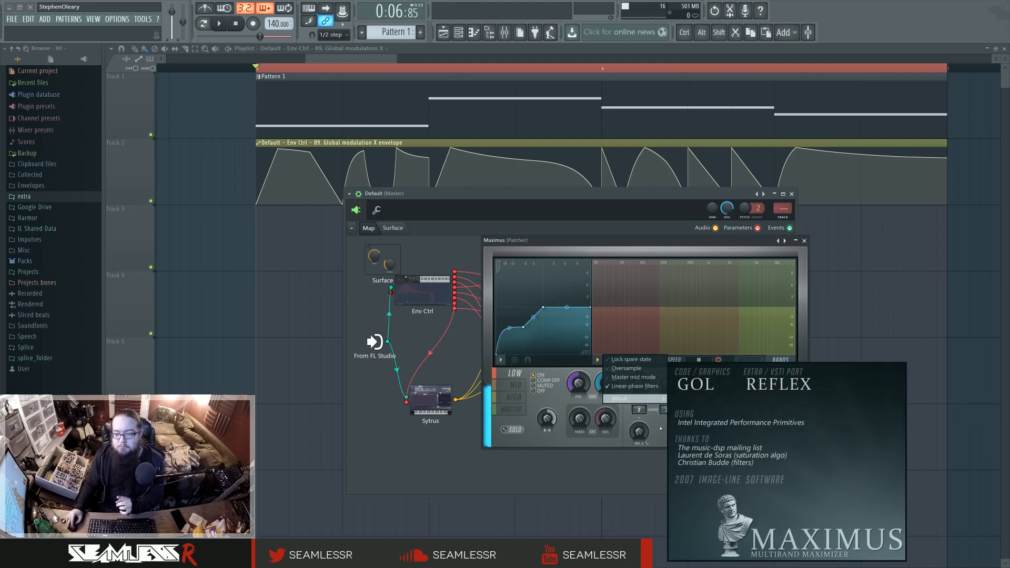
click(695, 430)
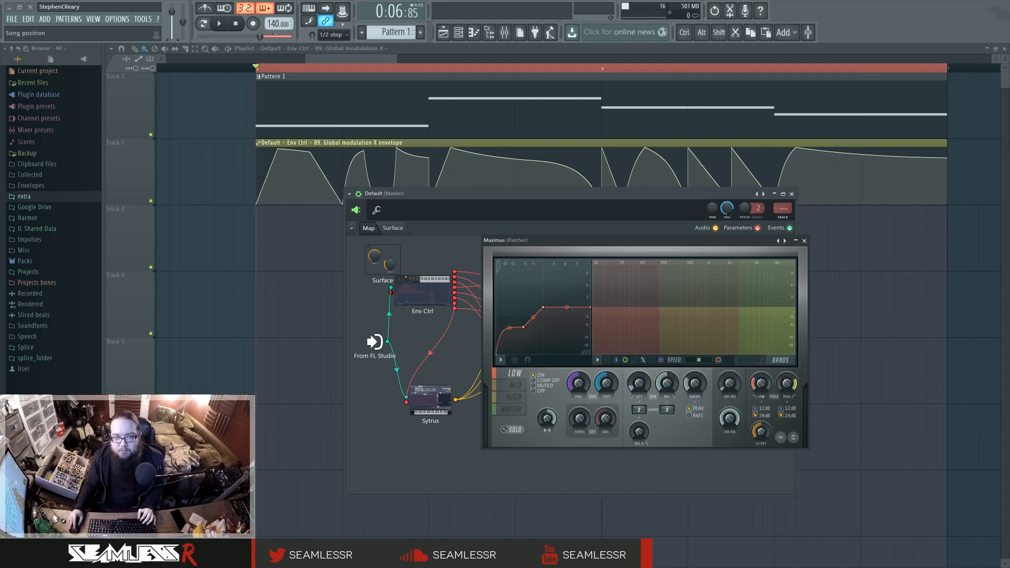
- Audition the pattern with Maximus showing its frequency bands, and again with its display switched to Monitor
click(219, 23)
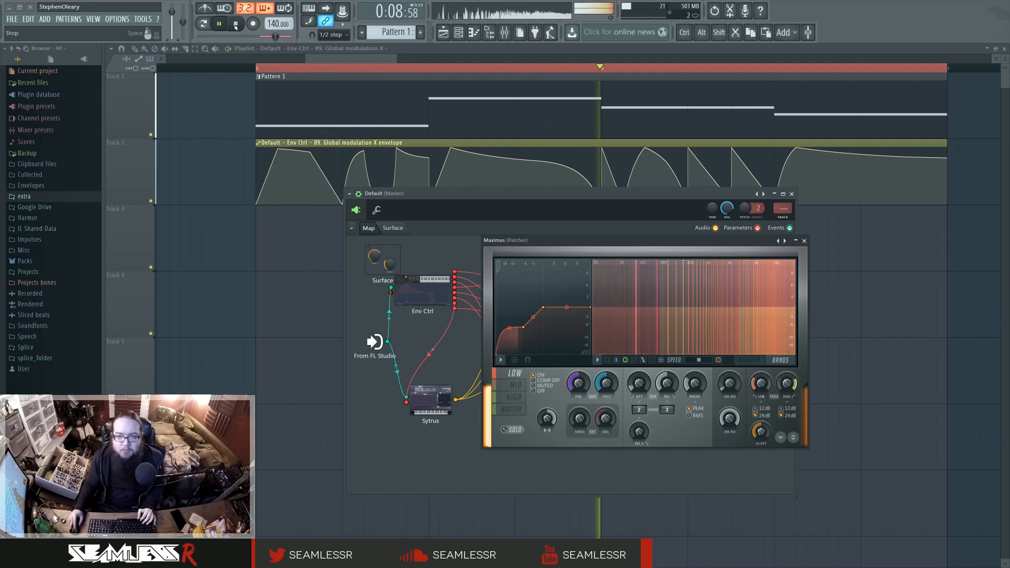
click(236, 24)
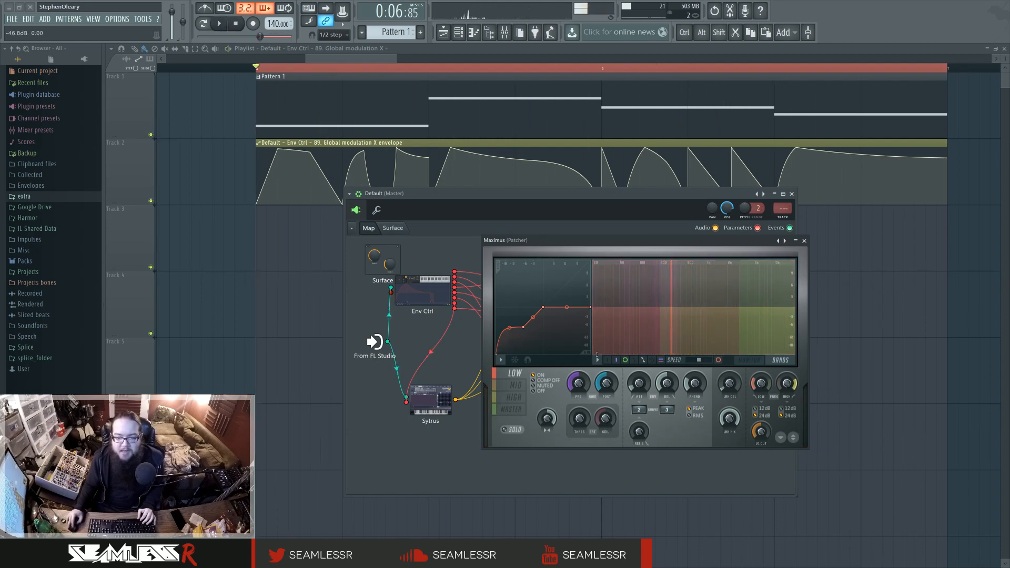
click(598, 360)
click(649, 419)
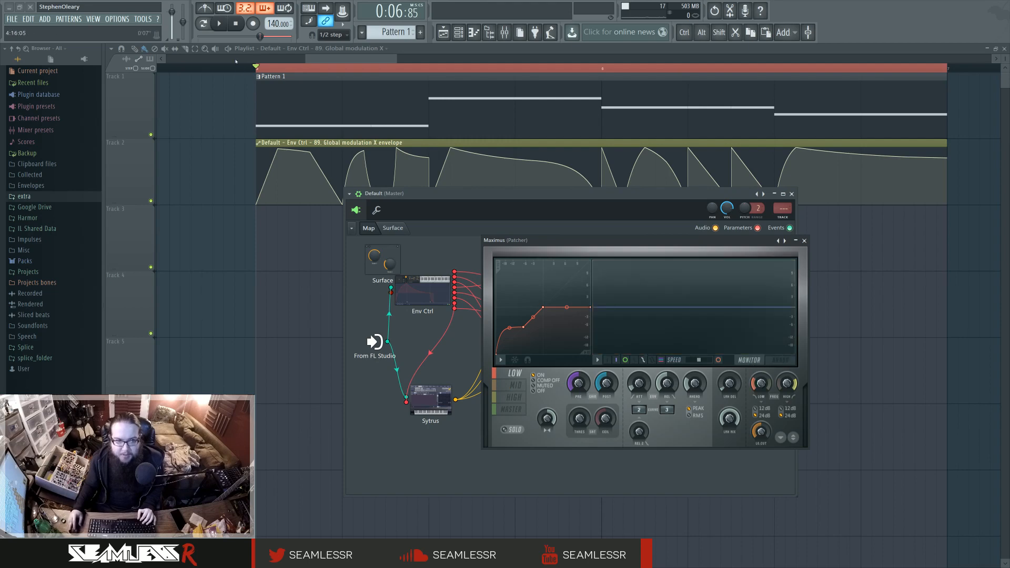
click(219, 23)
click(236, 23)
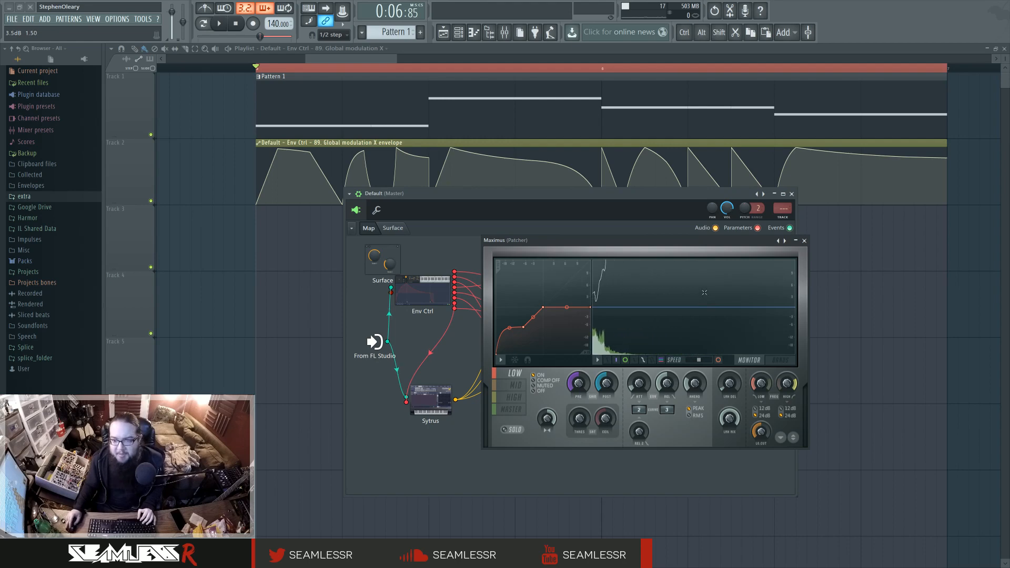
- Review the mid, high and master curves in Maximus and audition the pattern with the master curve shown
click(516, 388)
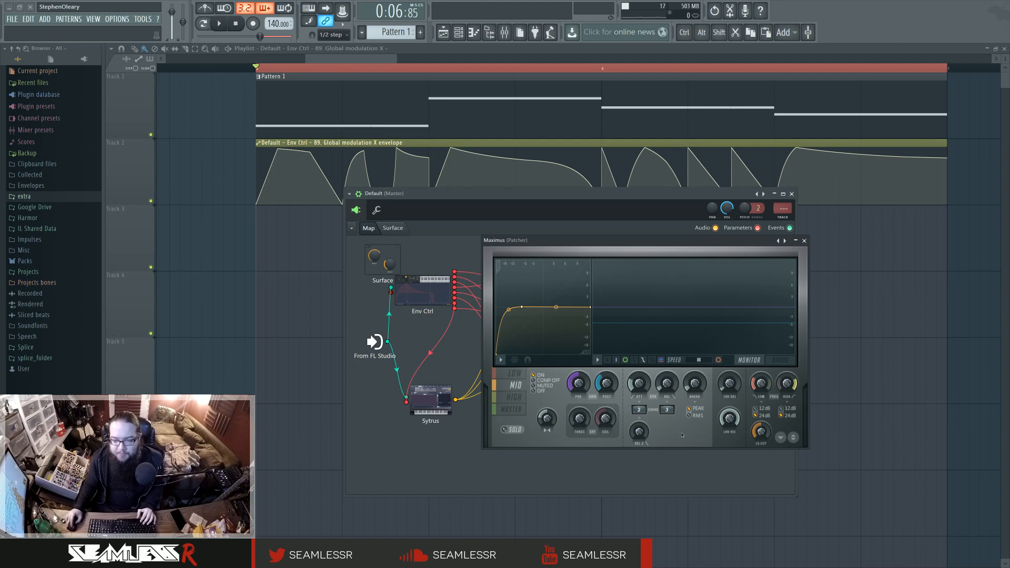
click(514, 398)
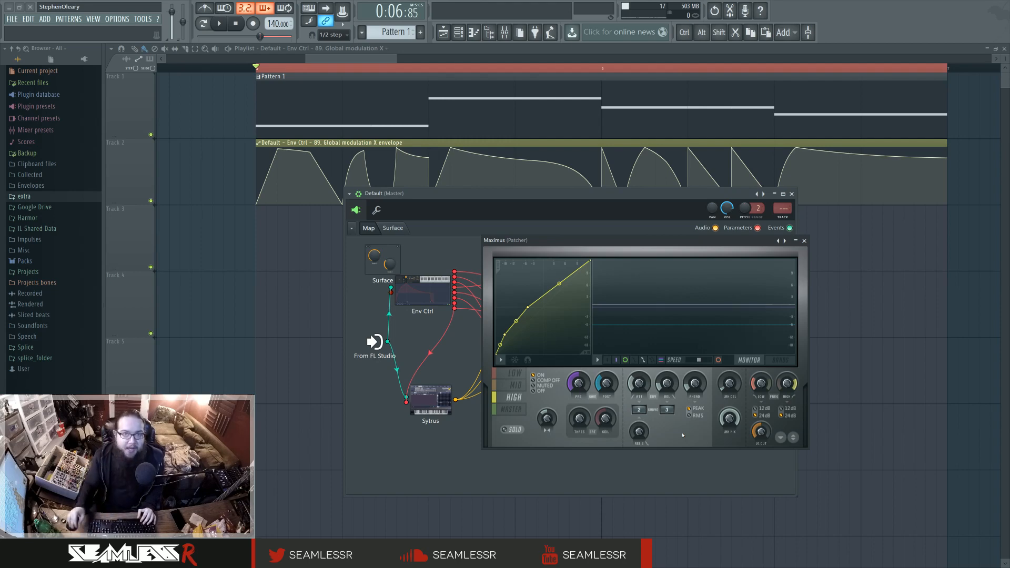
click(524, 414)
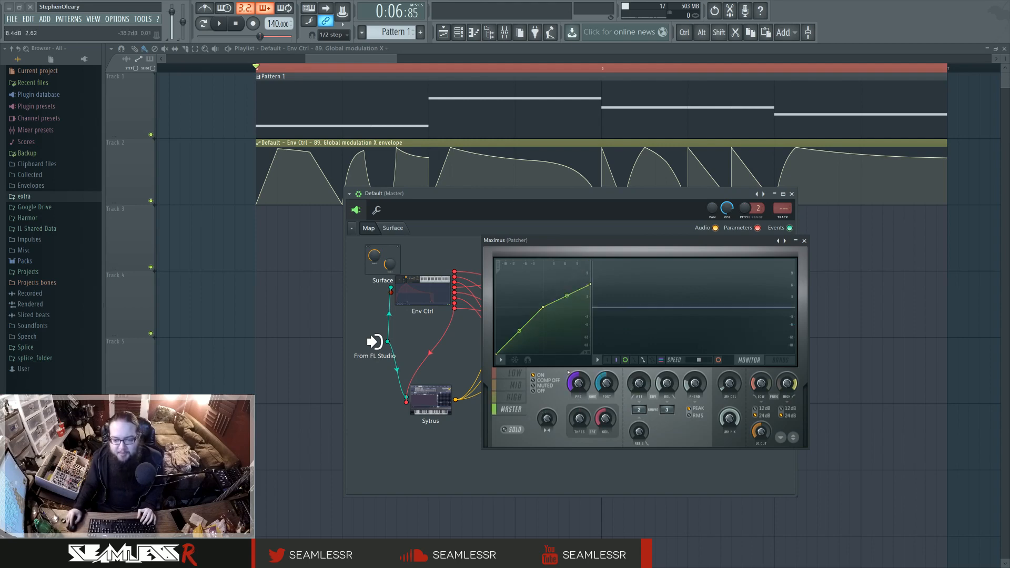
click(219, 23)
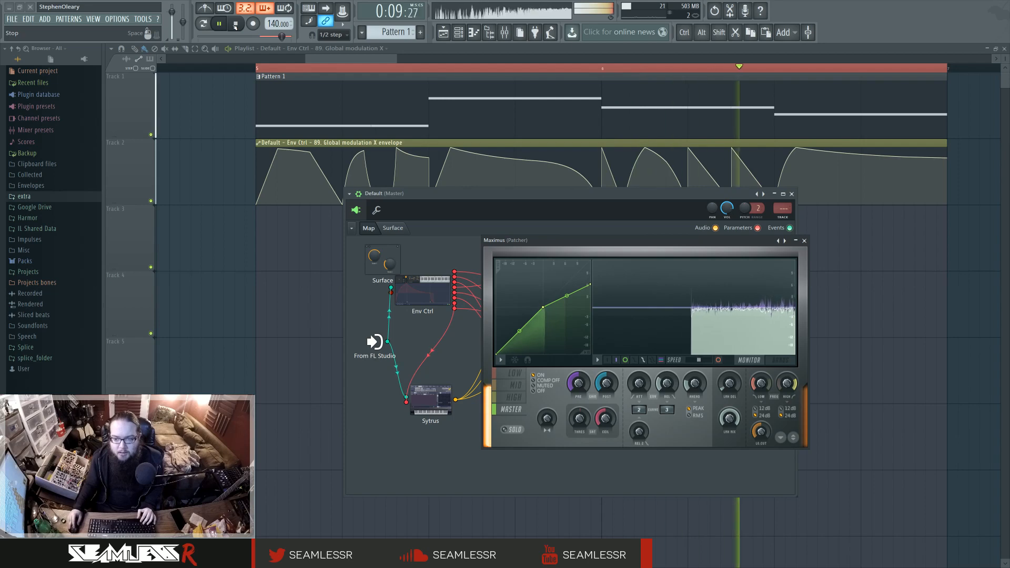
key(space)
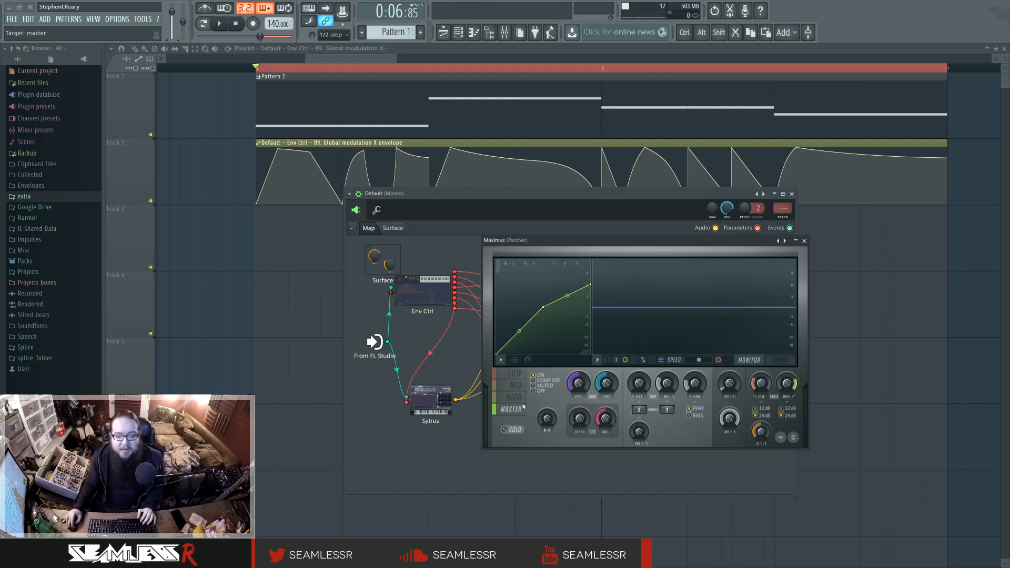
- Compare the Maximus low, mid and high band curves once more and close Maximus
click(518, 380)
click(518, 386)
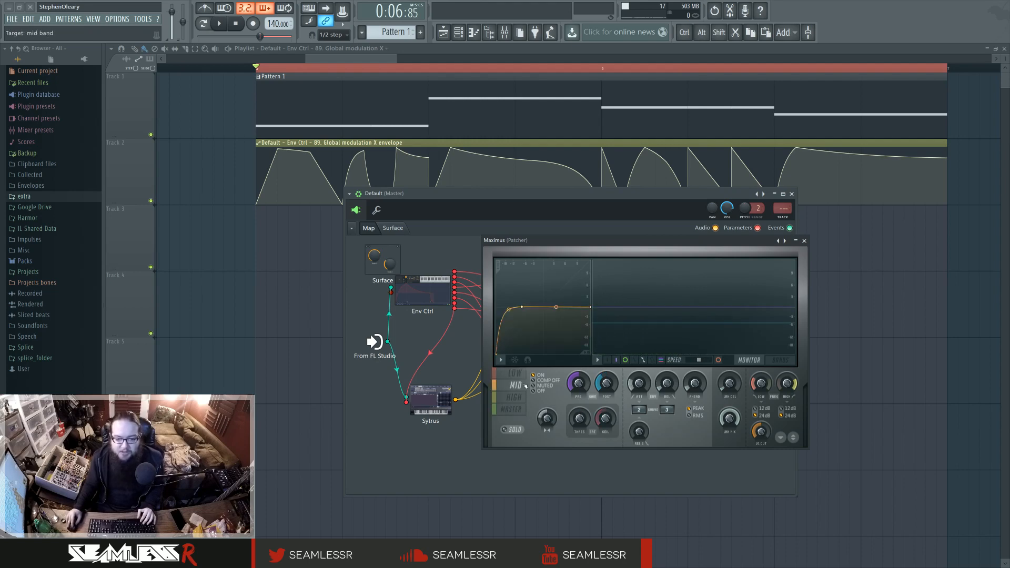
click(518, 397)
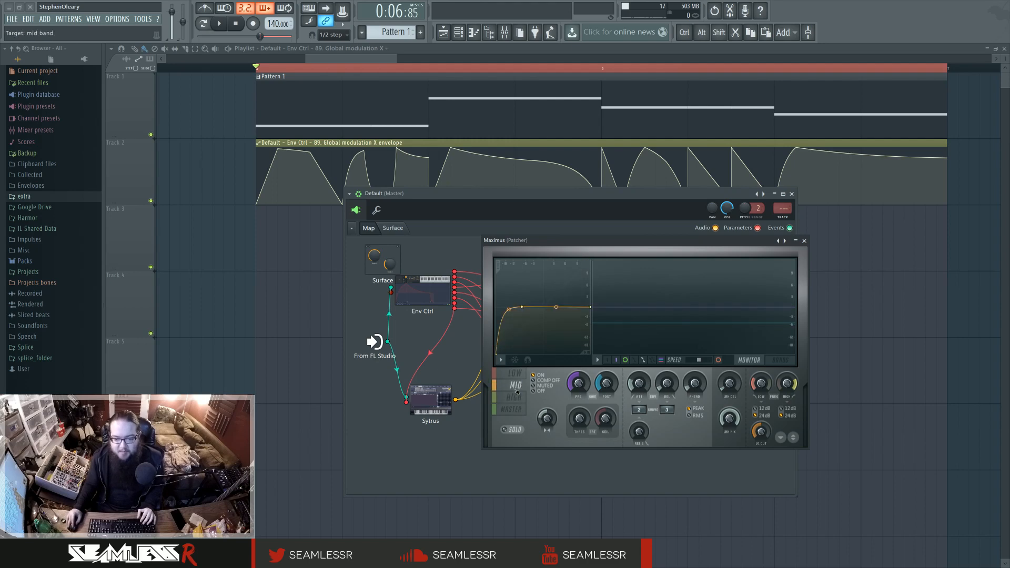
click(804, 240)
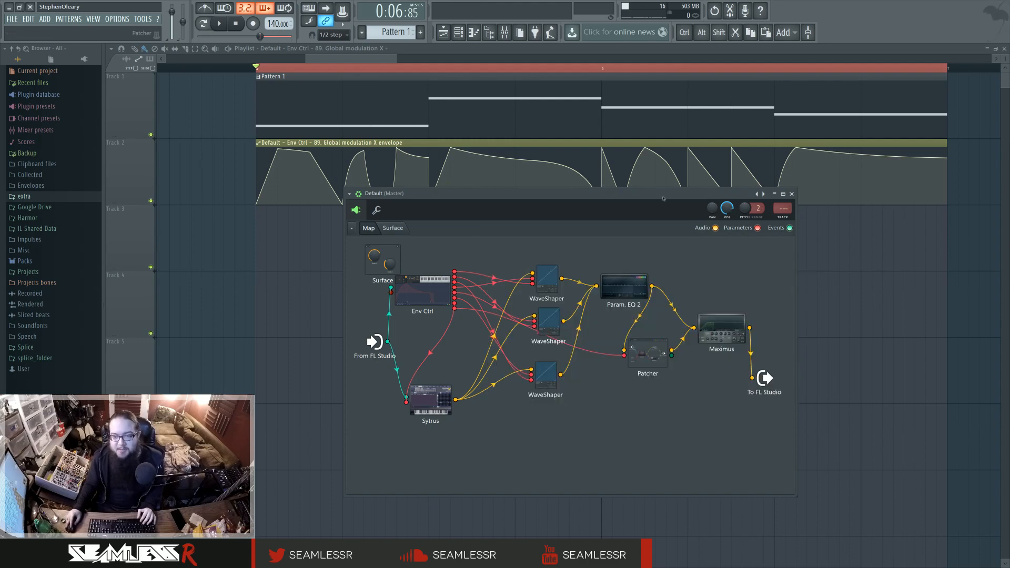
- Add a Surface knob linked to Env Ctrl, and shift the Env Ctrl module slightly right in the map
mouse_move(661, 198)
mouse_down()
mouse_move(664, 207)
mouse_move(650, 210)
mouse_move(667, 208)
mouse_up()
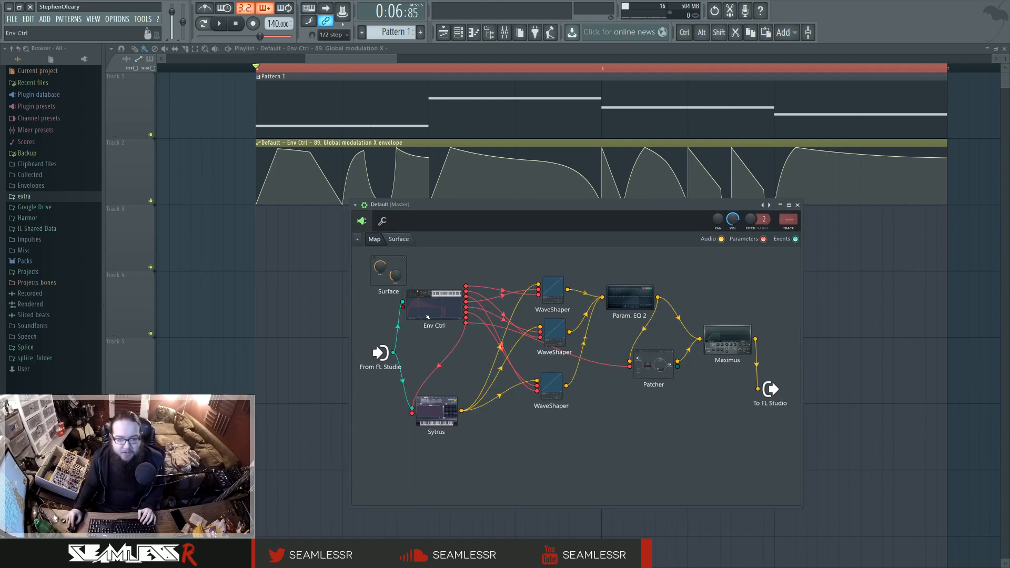
click(398, 239)
click(380, 258)
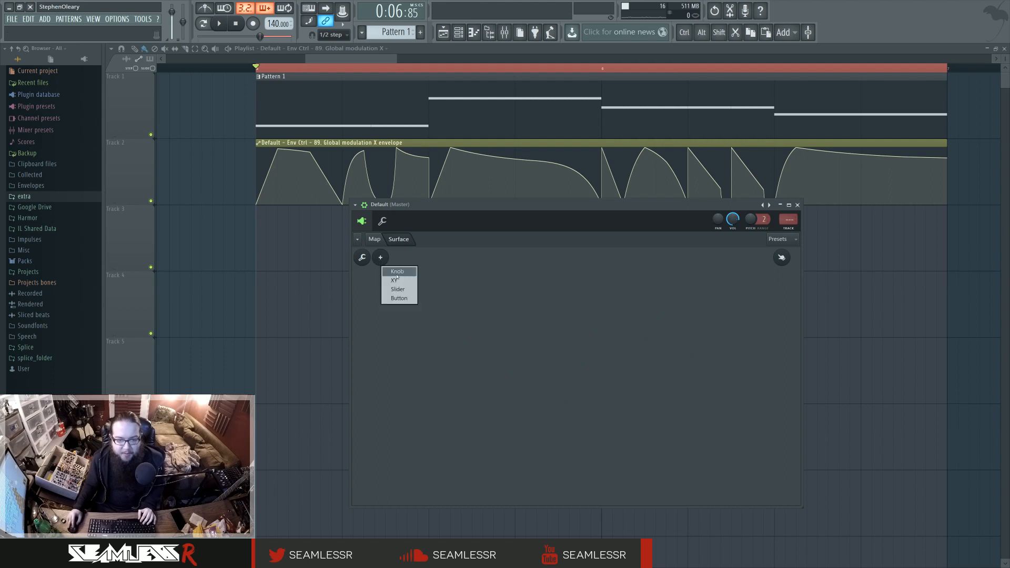
click(399, 270)
click(374, 239)
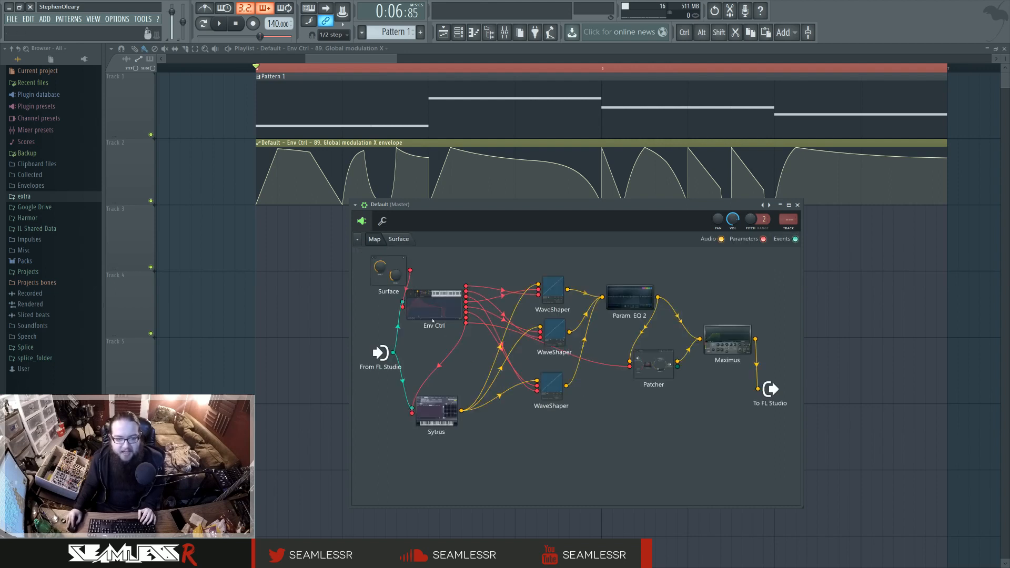
drag(433, 321, 449, 319)
- Show the new knob on the Surface, turn off surface editing and return to the map
mouse_move(494, 211)
mouse_down()
mouse_move(471, 197)
mouse_move(482, 198)
mouse_up()
click(388, 226)
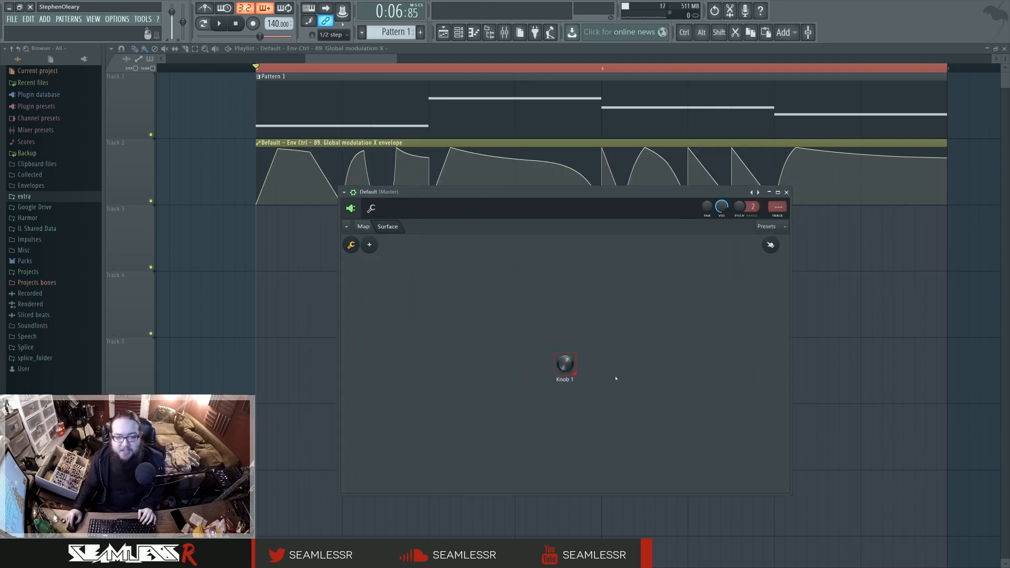
click(351, 245)
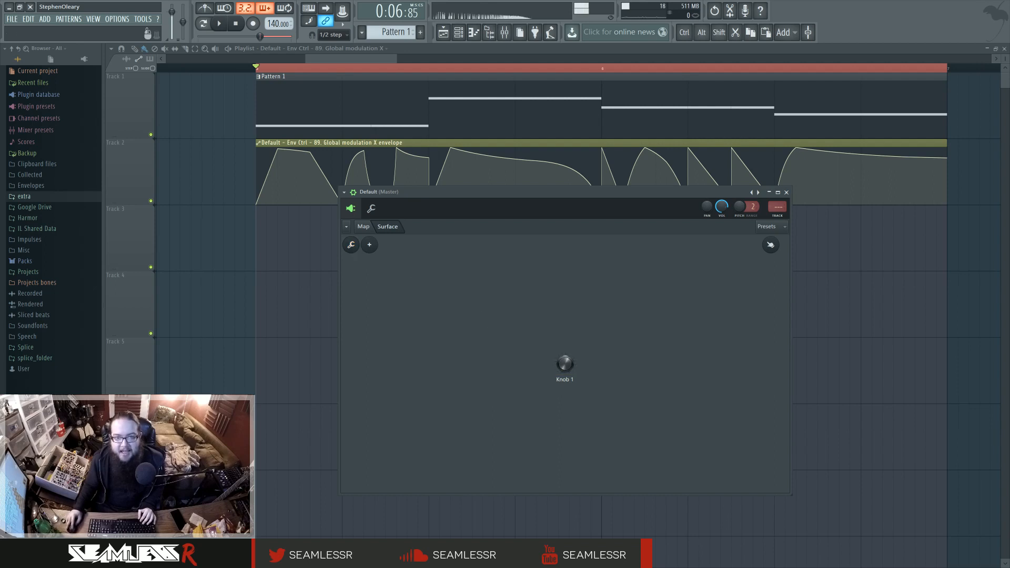
click(363, 226)
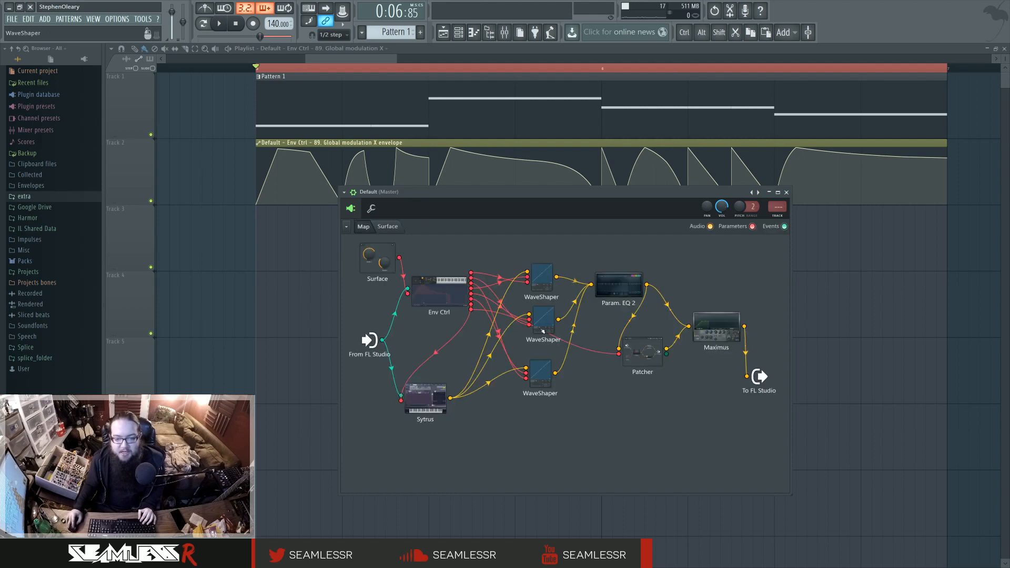
- Open a WaveShaper, review its curve, Center and oversampling settings, and close it
click(547, 375)
click(546, 323)
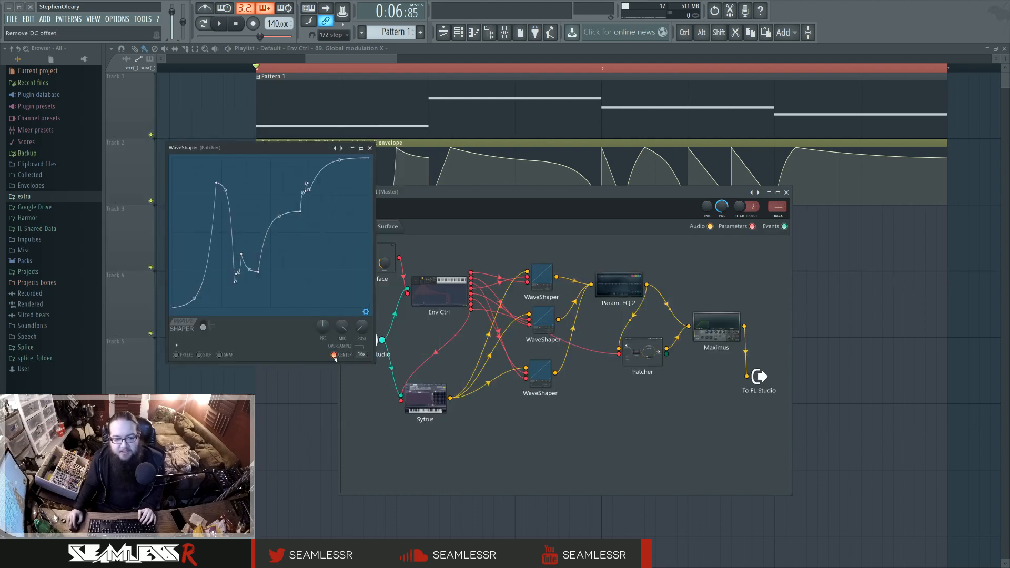
drag(265, 151, 273, 157)
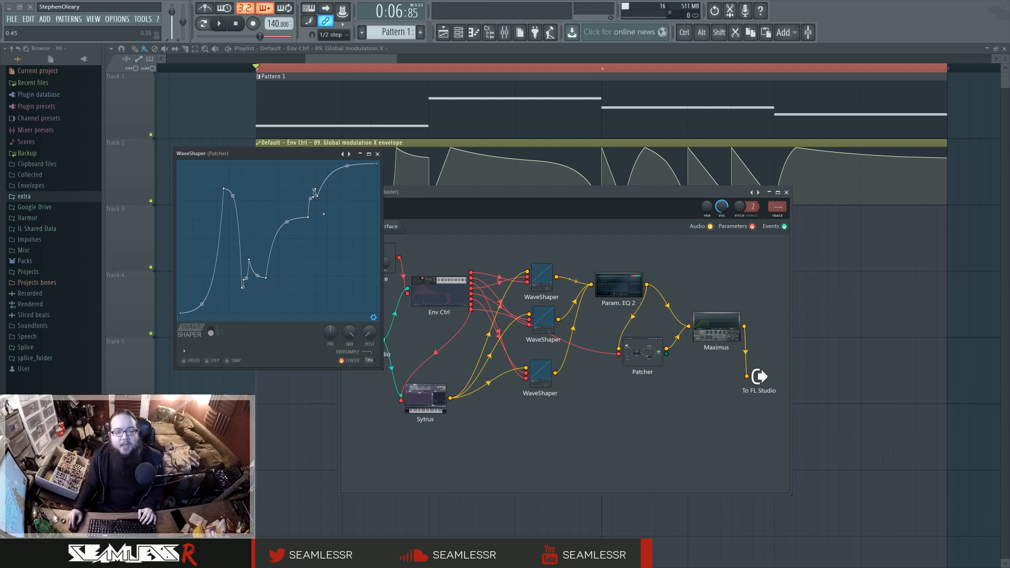
click(377, 154)
drag(444, 198, 444, 209)
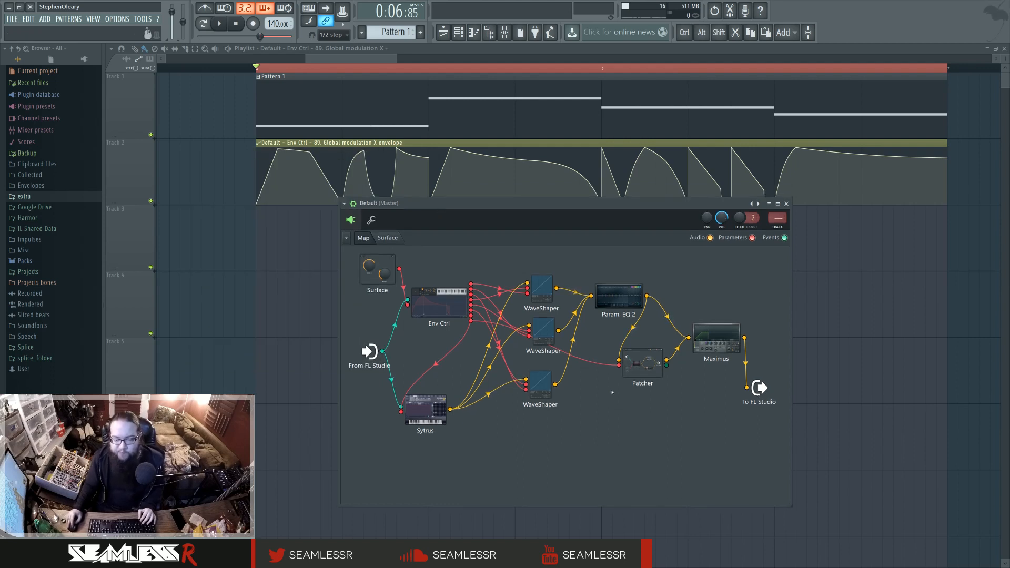
- Open Sytrus on its main page and enlarge its window to demonstrate resizing
click(427, 409)
click(393, 184)
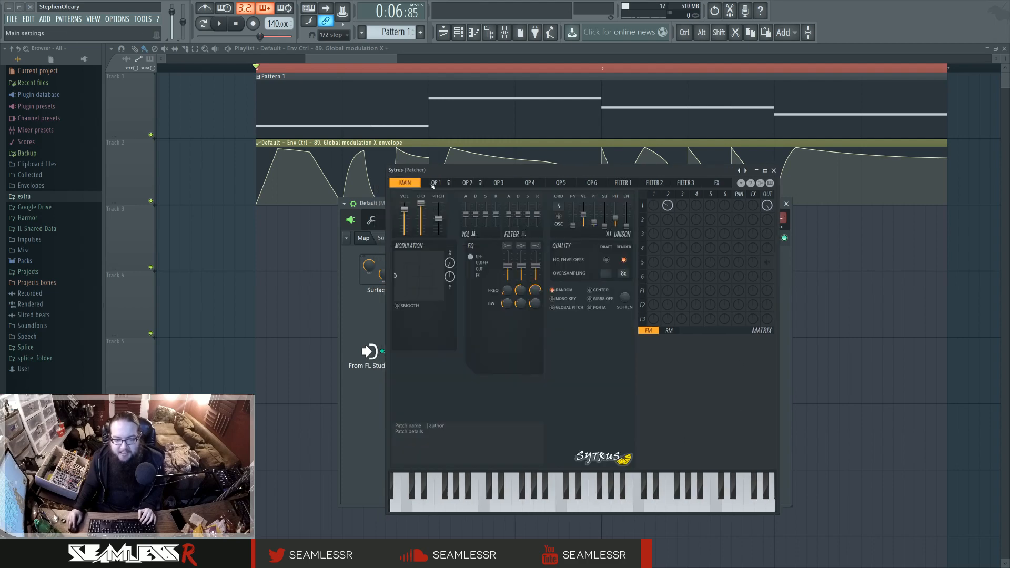
drag(464, 175, 482, 160)
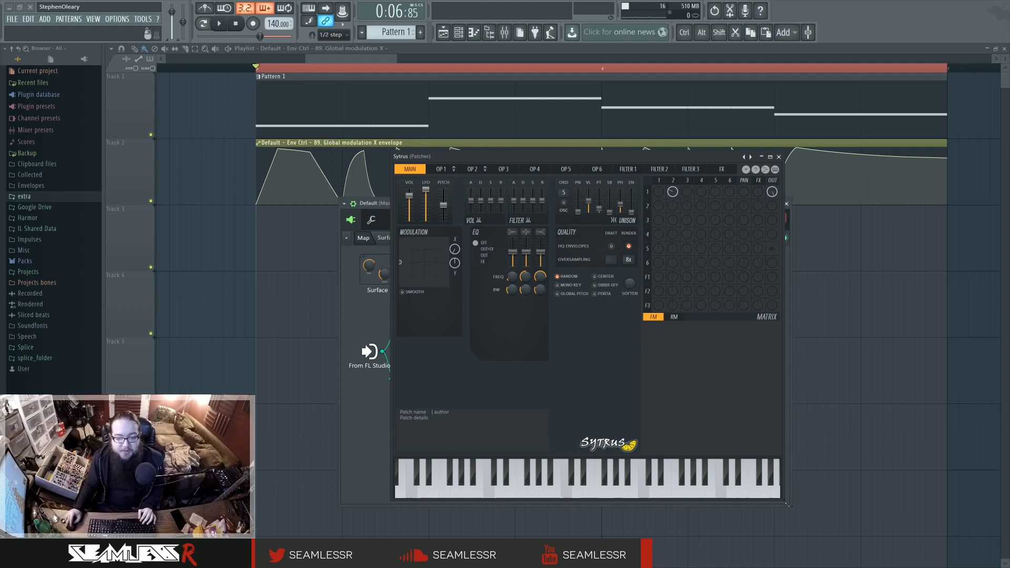
drag(784, 500, 848, 511)
drag(552, 157, 519, 149)
- Show operator 1's oscillator waveform page in Sytrus and stretch the window wider and taller
click(417, 161)
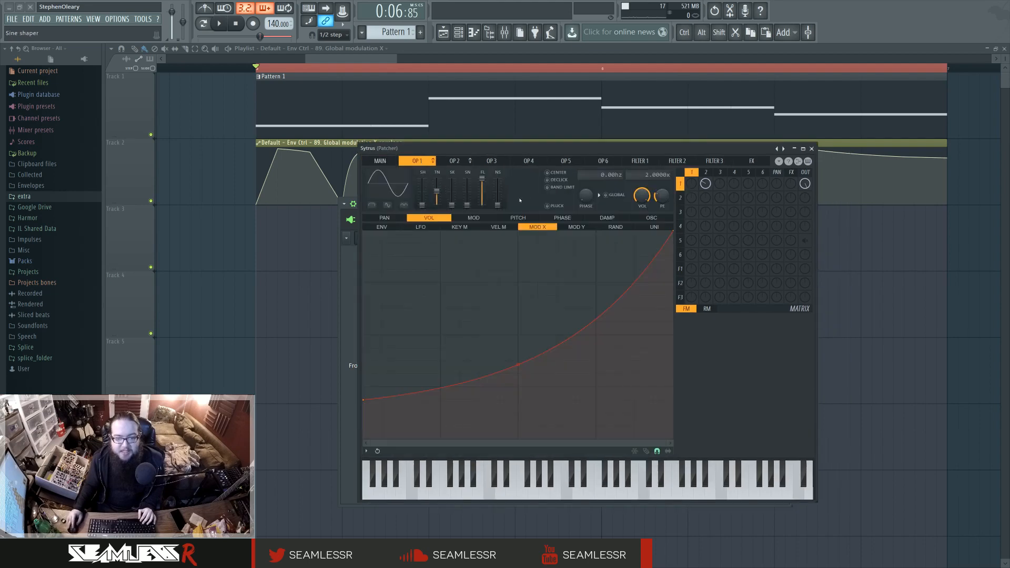
click(638, 218)
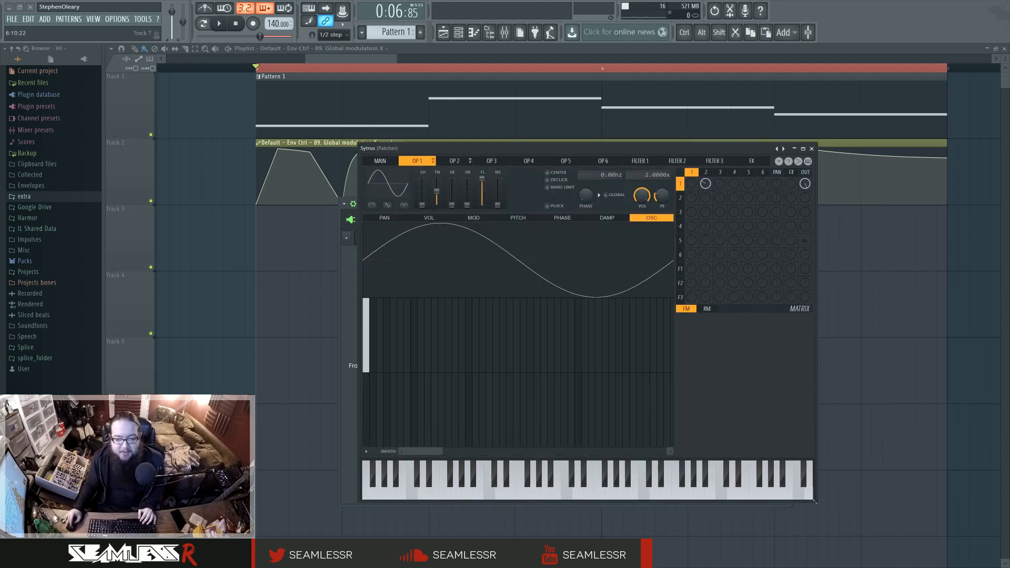
drag(814, 501, 944, 471)
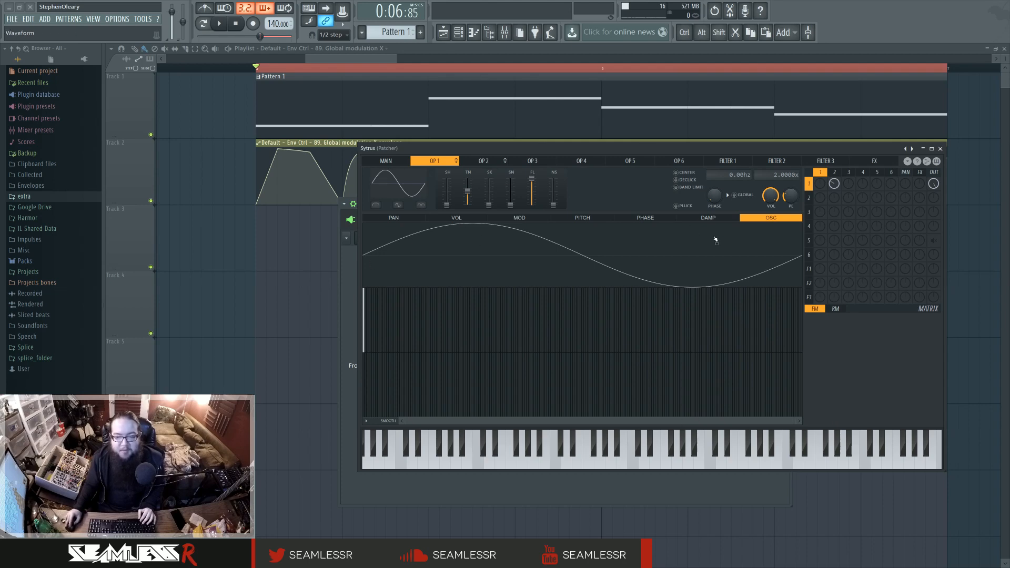
drag(774, 471, 770, 554)
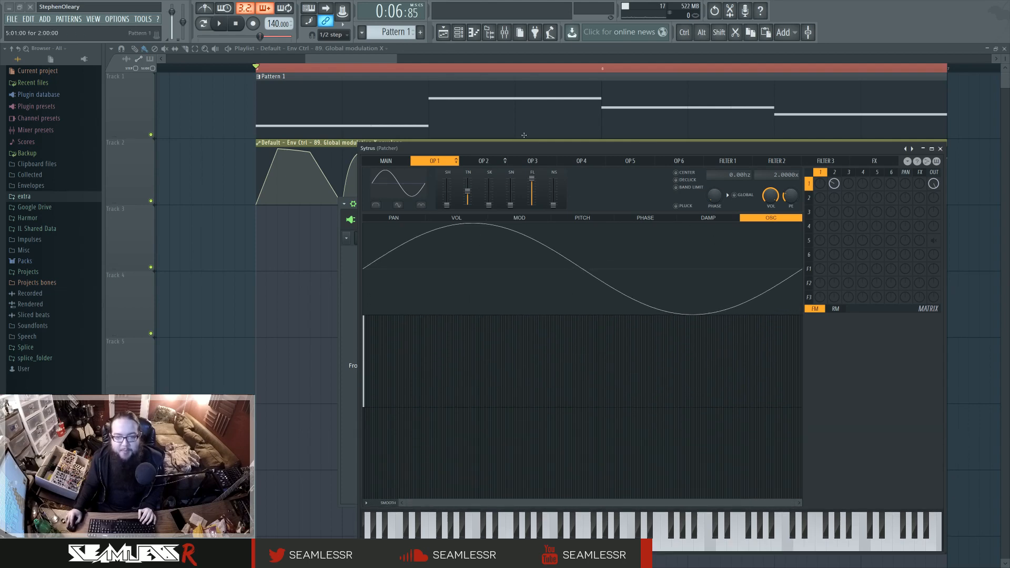
- Maximize and restore the Sytrus window, shrink it to a compact size, and close it from the main page
double_click(525, 149)
double_click(442, 10)
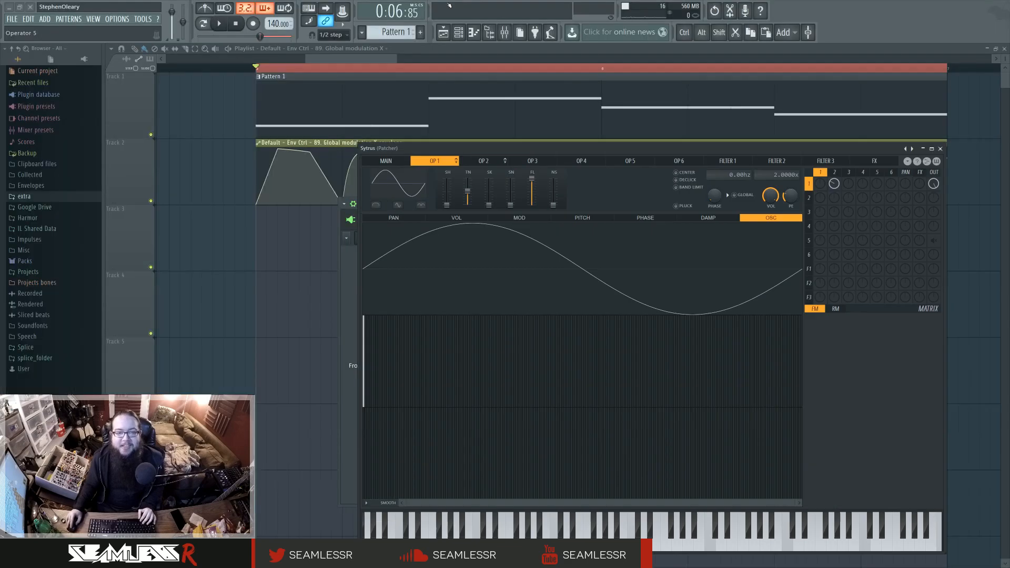
mouse_move(360, 145)
mouse_down()
mouse_move(559, 310)
mouse_move(574, 345)
mouse_move(374, 137)
mouse_up()
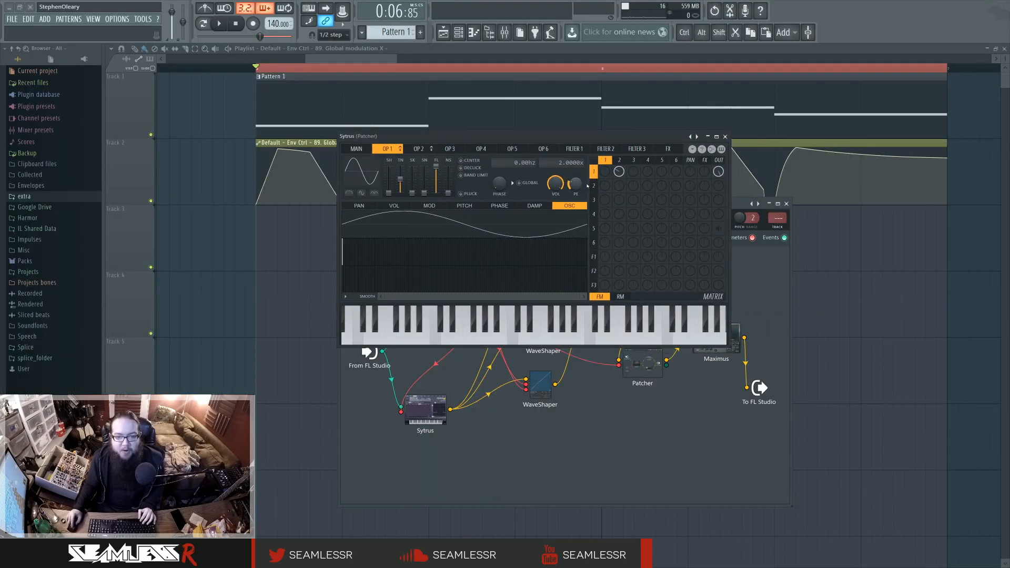
click(356, 148)
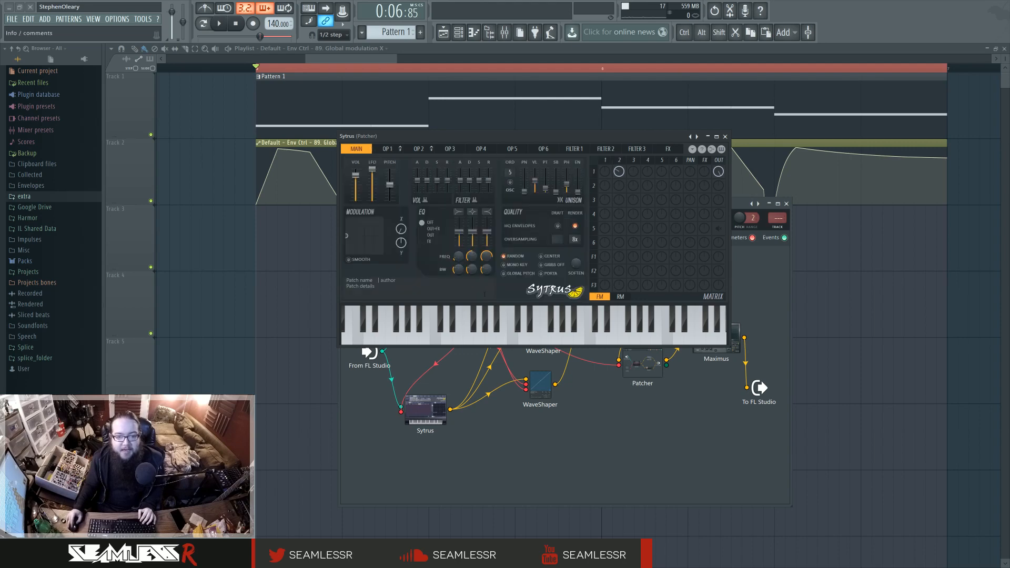
click(725, 136)
drag(658, 207, 677, 219)
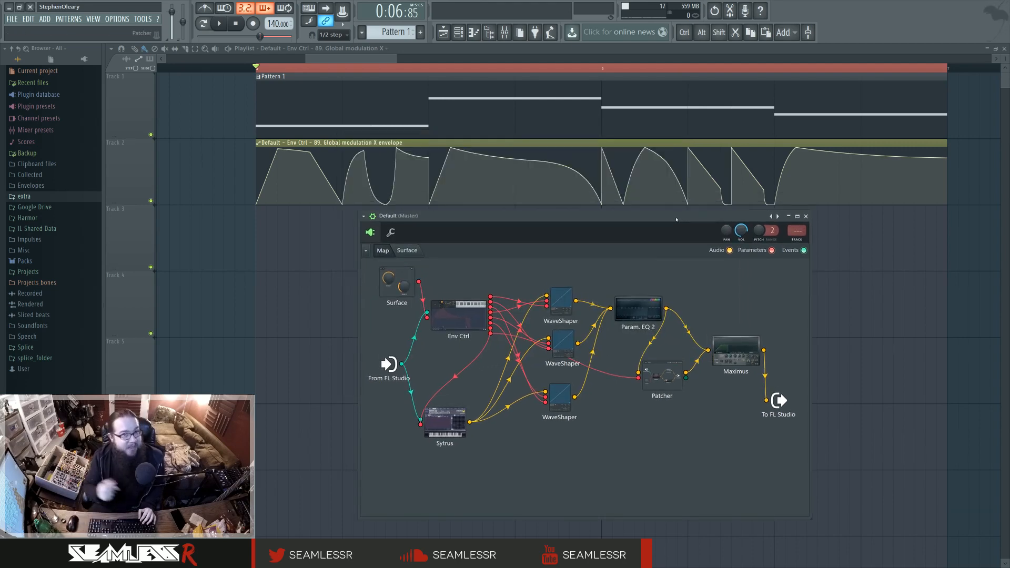